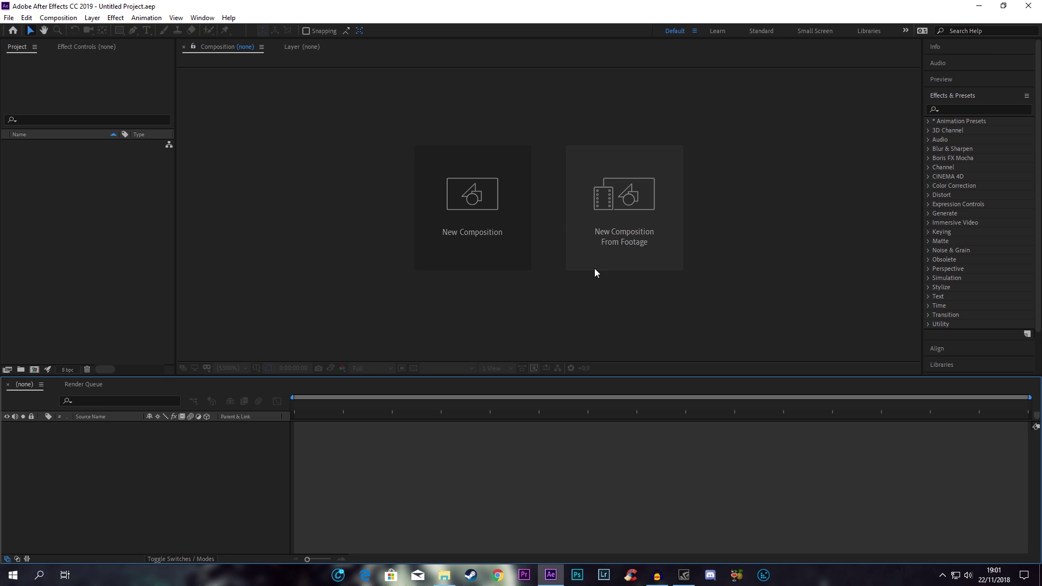
Step: Import the Desktop 2018.11.01 - 13.40.03.05.mp4 clip and build a same-named composition from it
click(452, 578)
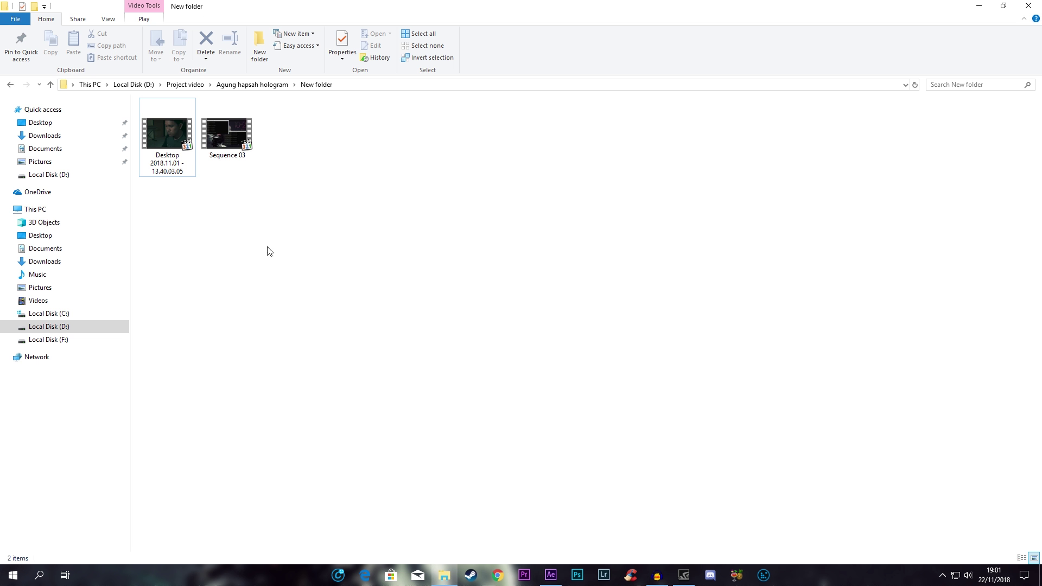
drag(165, 133, 552, 554)
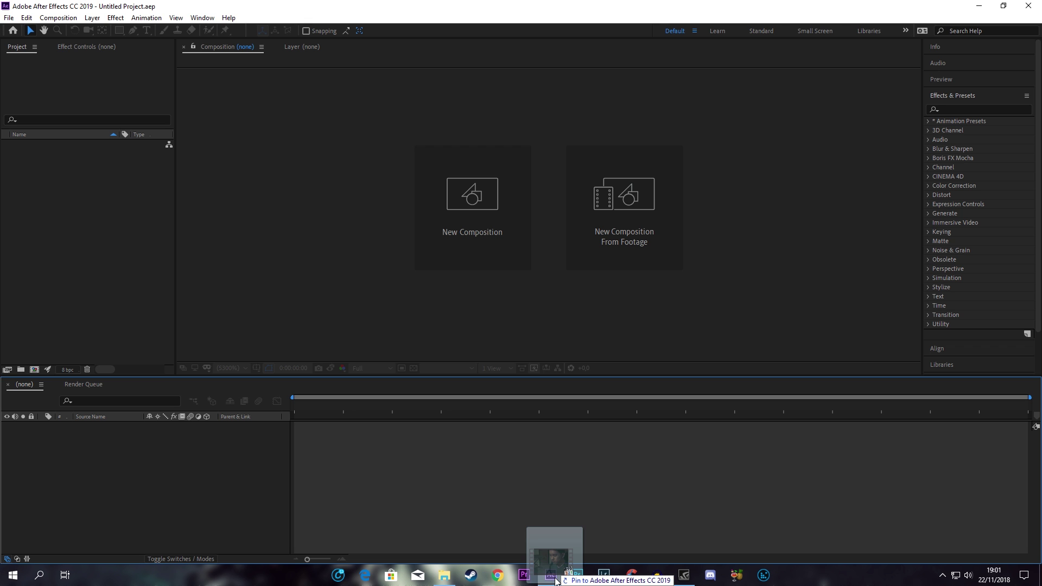
drag(551, 554, 82, 214)
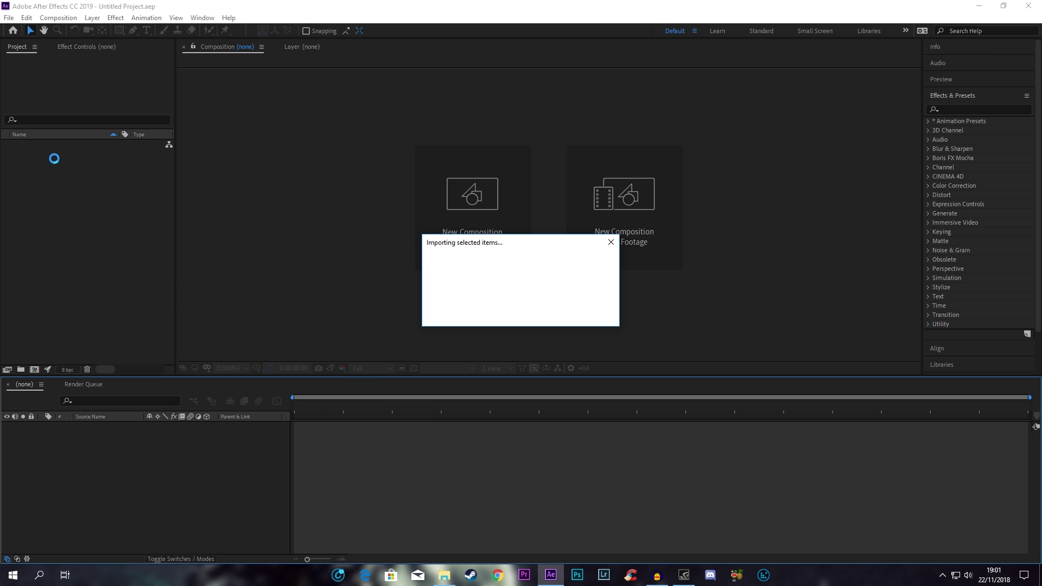
drag(35, 145, 34, 370)
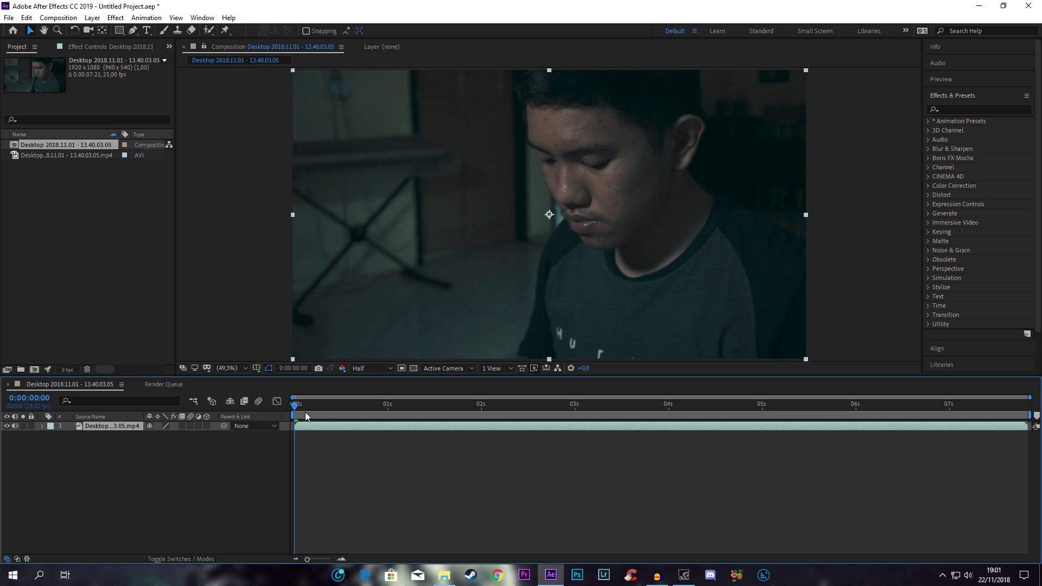
Step: Scrub to about 0:00:00:22 and expand the Tracker panel
mouse_move(305, 412)
mouse_down()
mouse_move(715, 425)
mouse_move(294, 408)
mouse_up()
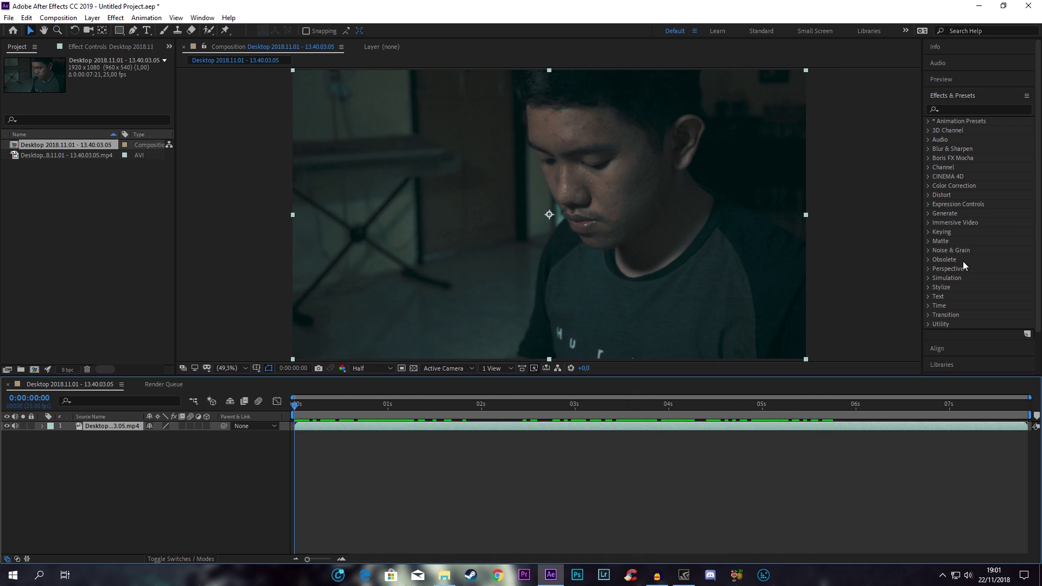
scroll(963, 263, down, 2)
scroll(965, 271, down, 1)
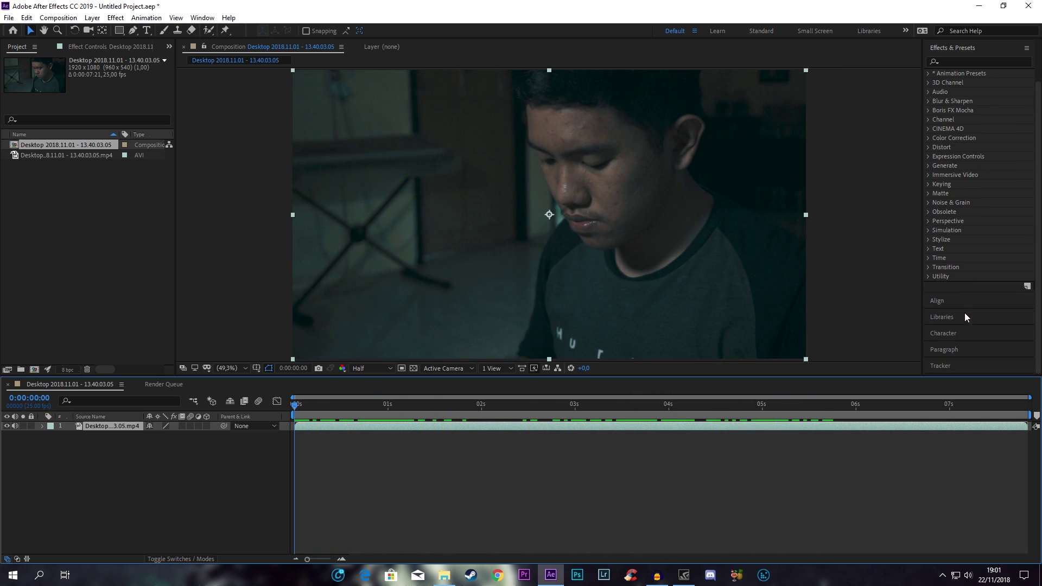
click(946, 369)
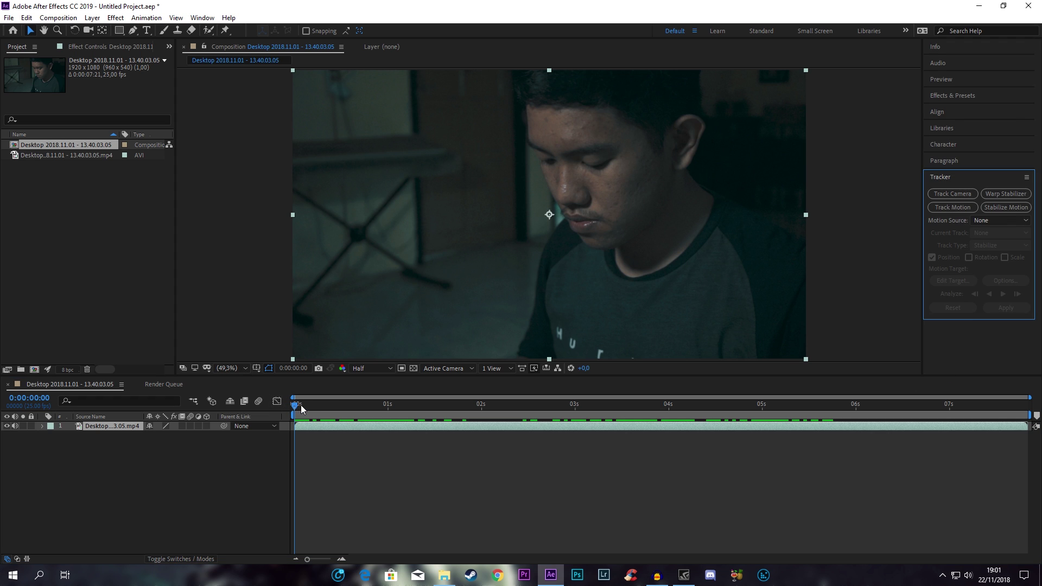
drag(301, 408, 378, 413)
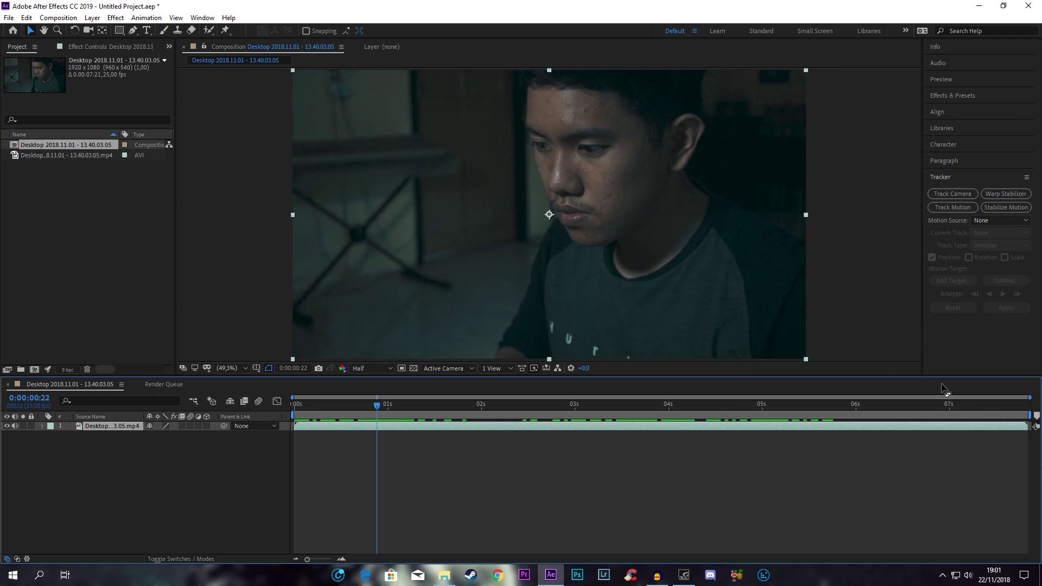
Step: View the composition at 100% and pan to frame the man's face
key(slash)
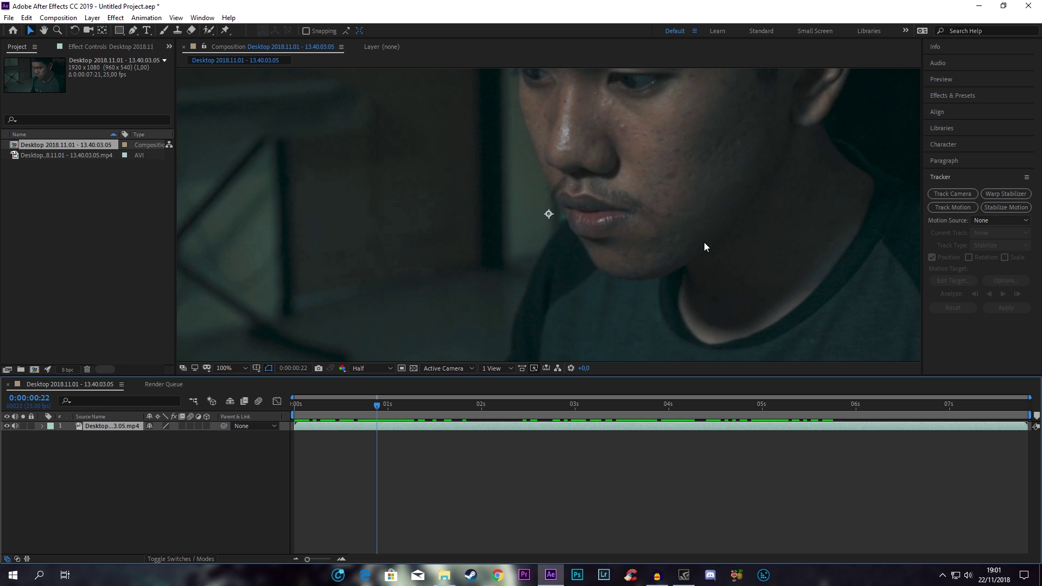
key(h)
drag(695, 212, 567, 267)
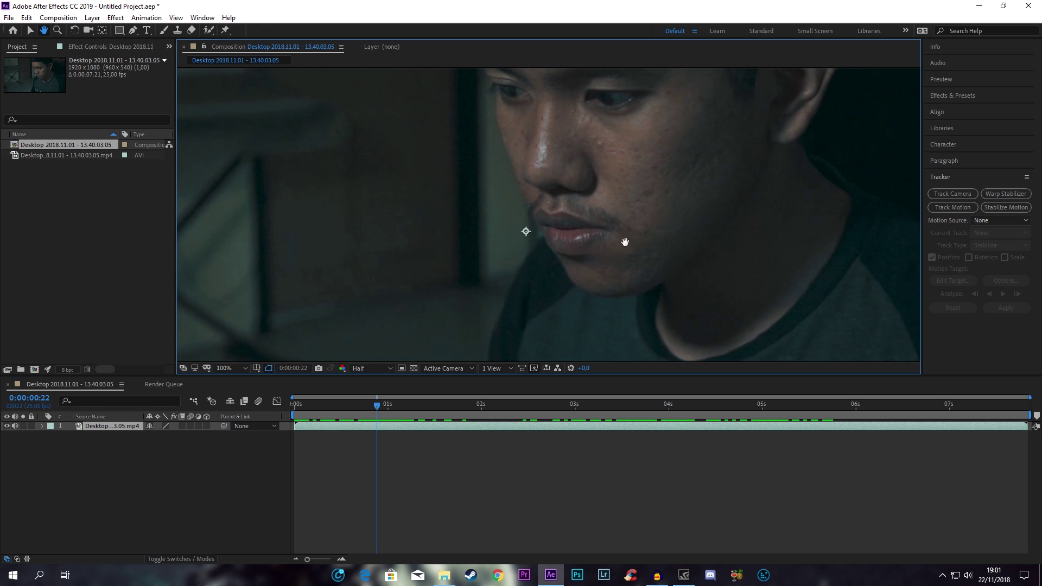
key(v)
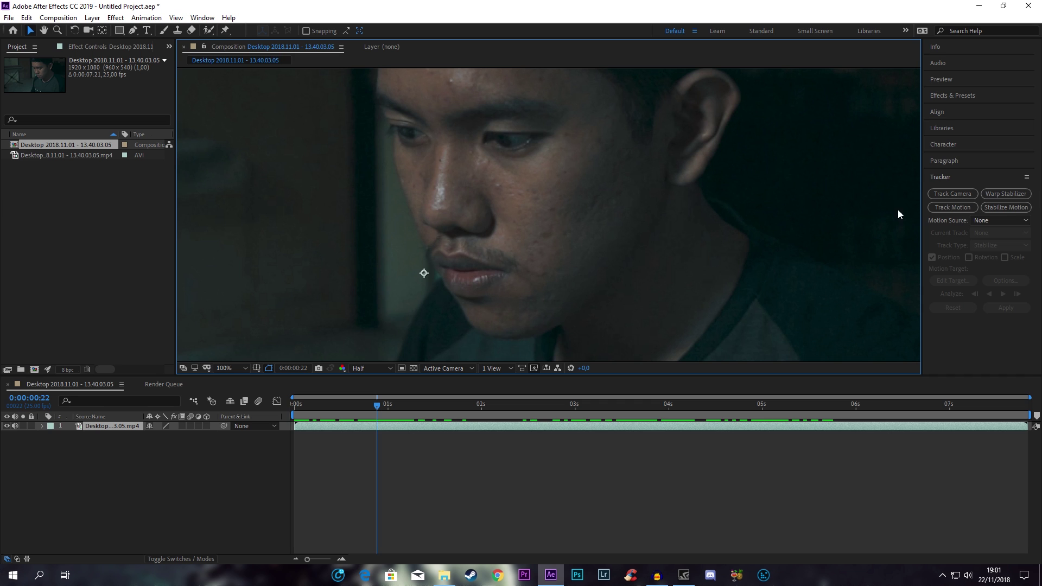
Step: Start Track Motion on the clip and view the layer at 200%, centred on the nose and lips
click(955, 207)
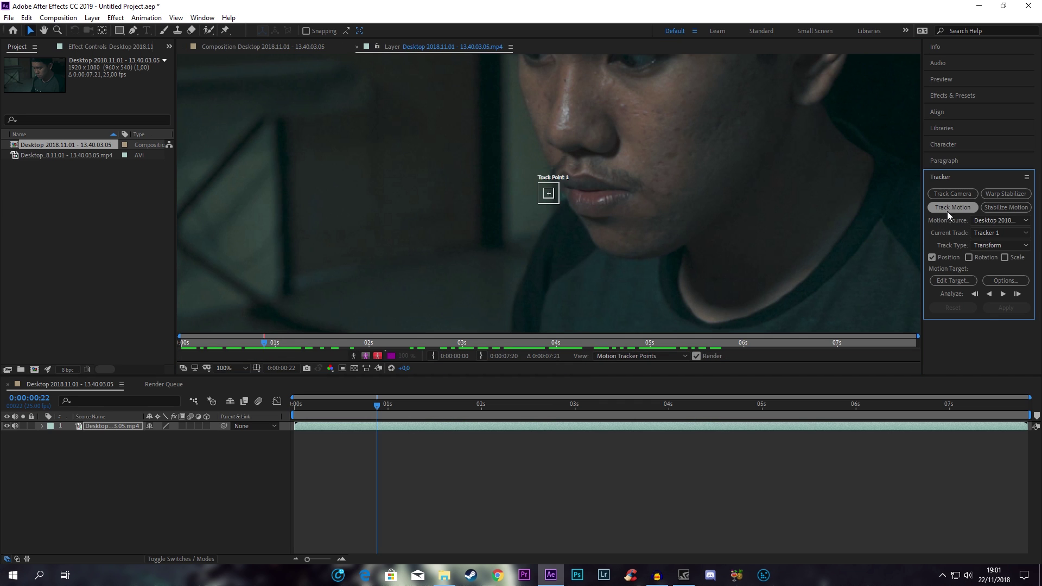
key(period)
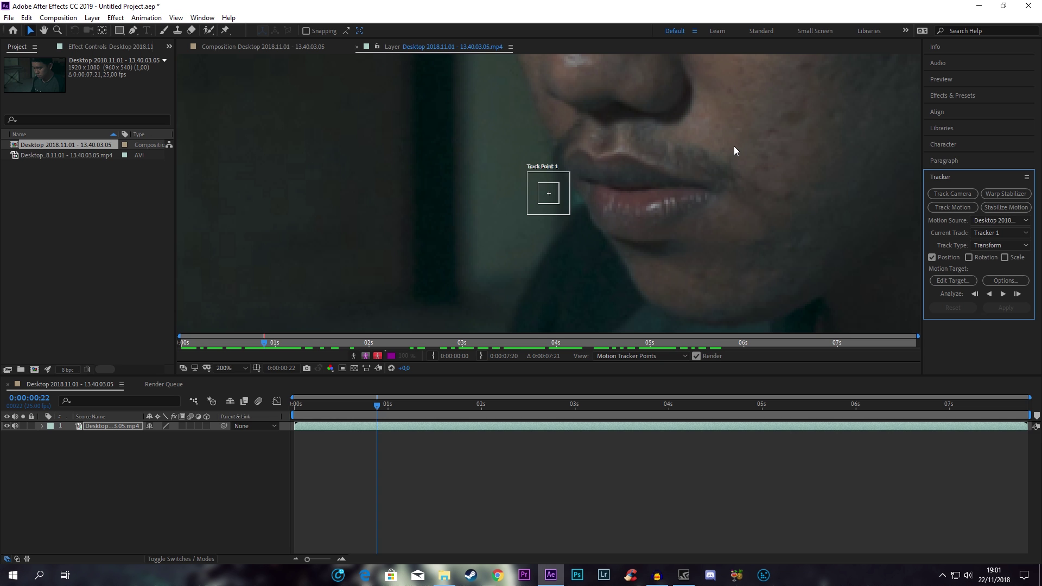
key(h)
drag(757, 147, 678, 233)
key(v)
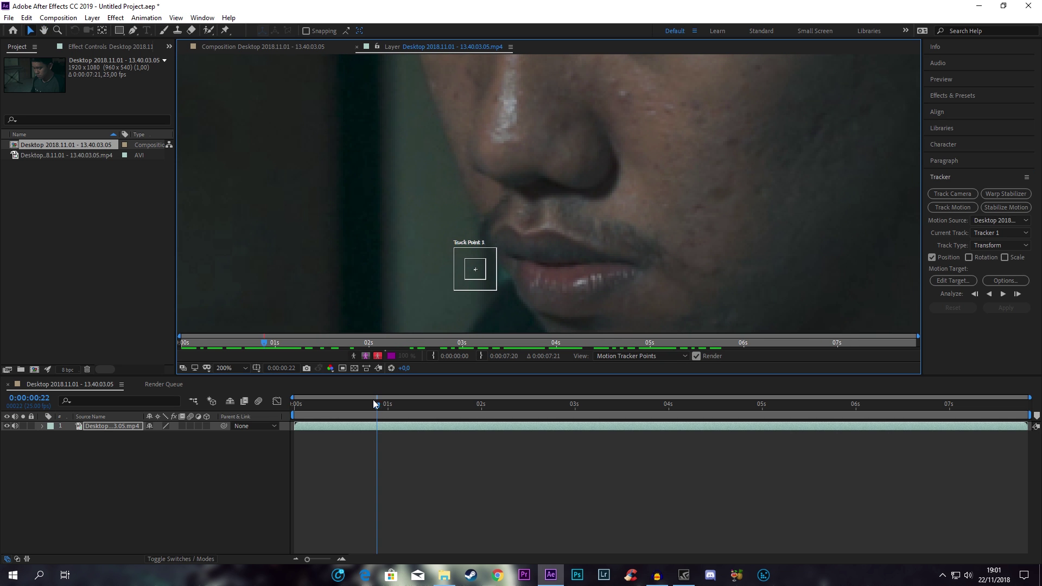
Step: Place Track Point 1 on the tip of the nose at the first frame
drag(372, 402, 342, 418)
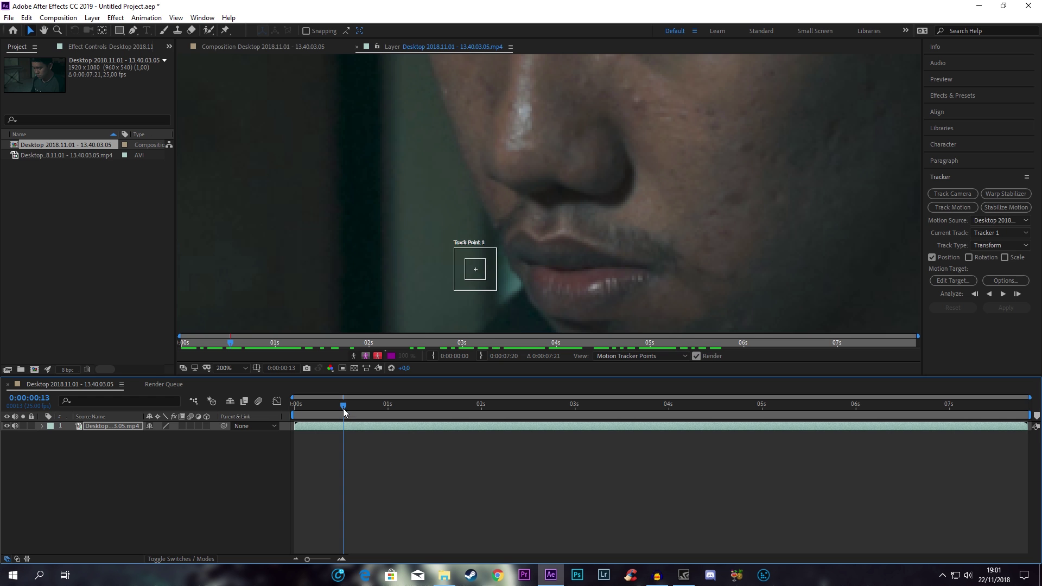
drag(343, 408, 335, 405)
drag(484, 276, 552, 209)
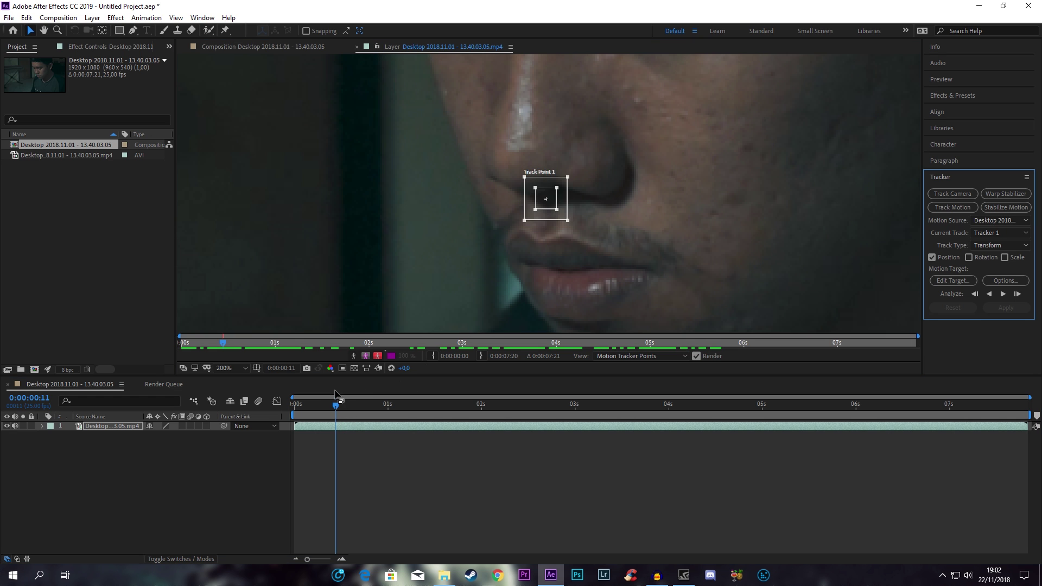
drag(336, 407, 333, 410)
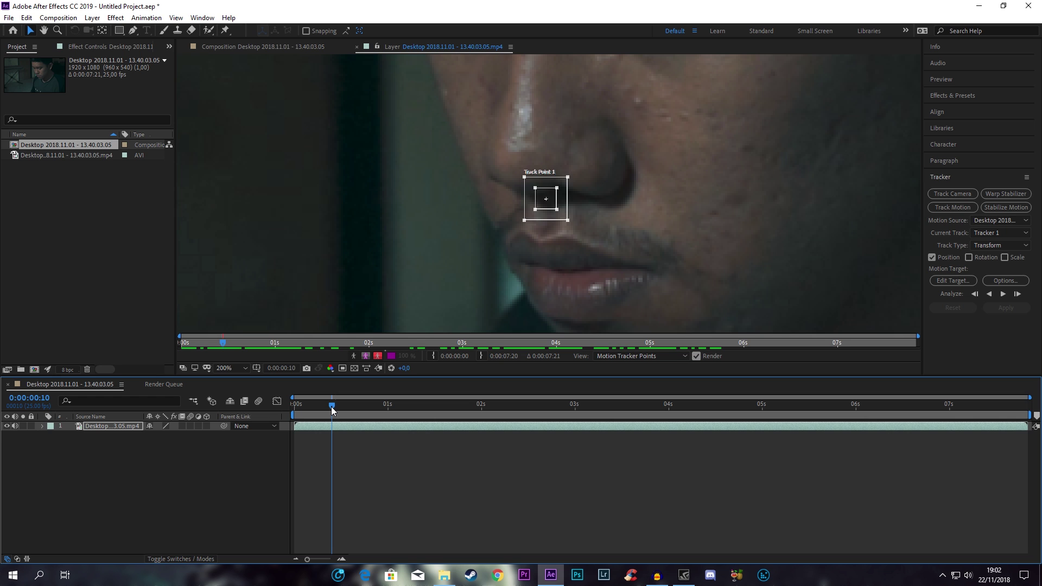
drag(332, 409, 294, 410)
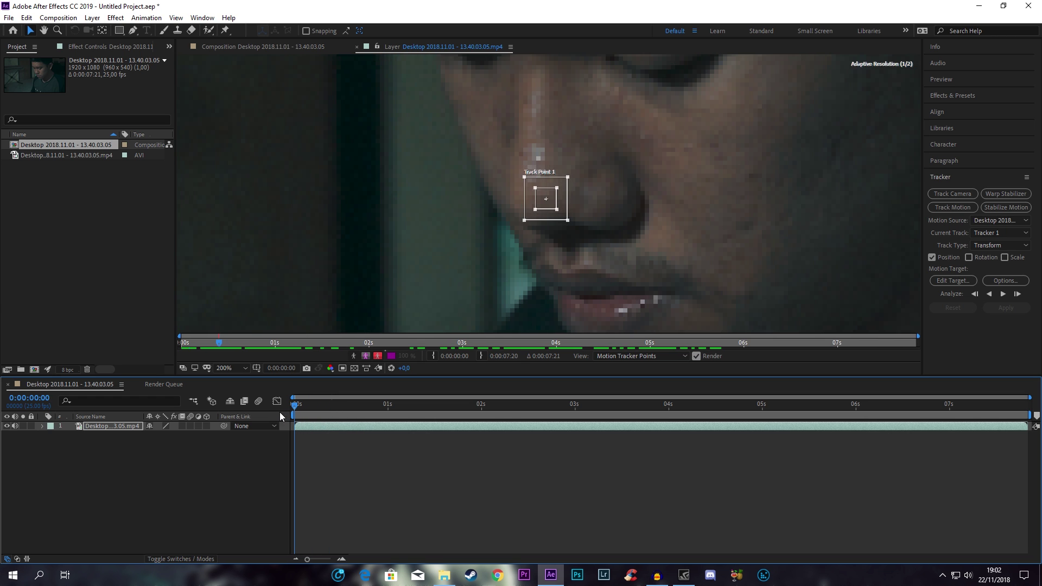
drag(548, 212, 574, 248)
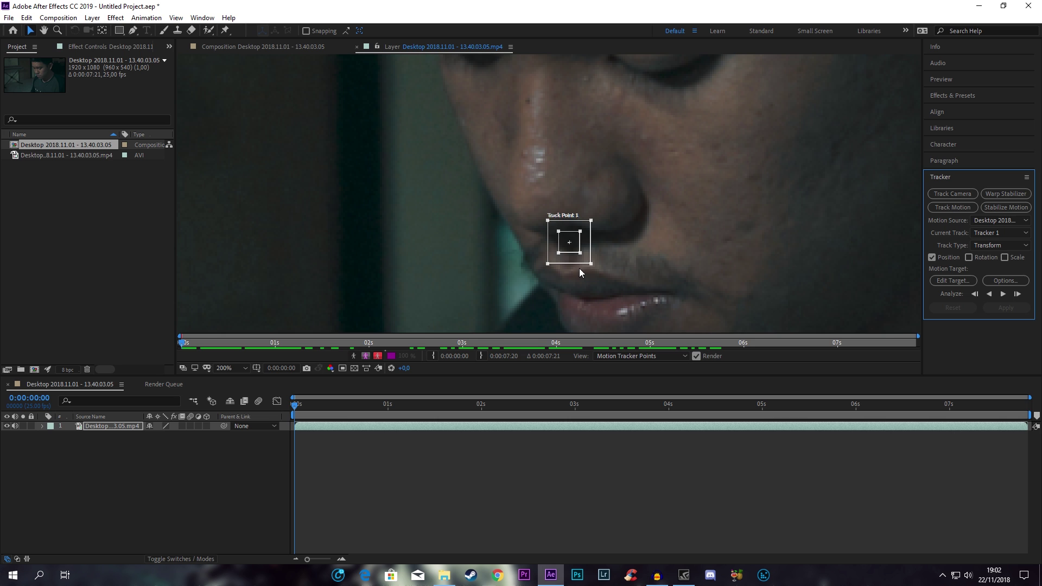
scroll(632, 261, down, 1)
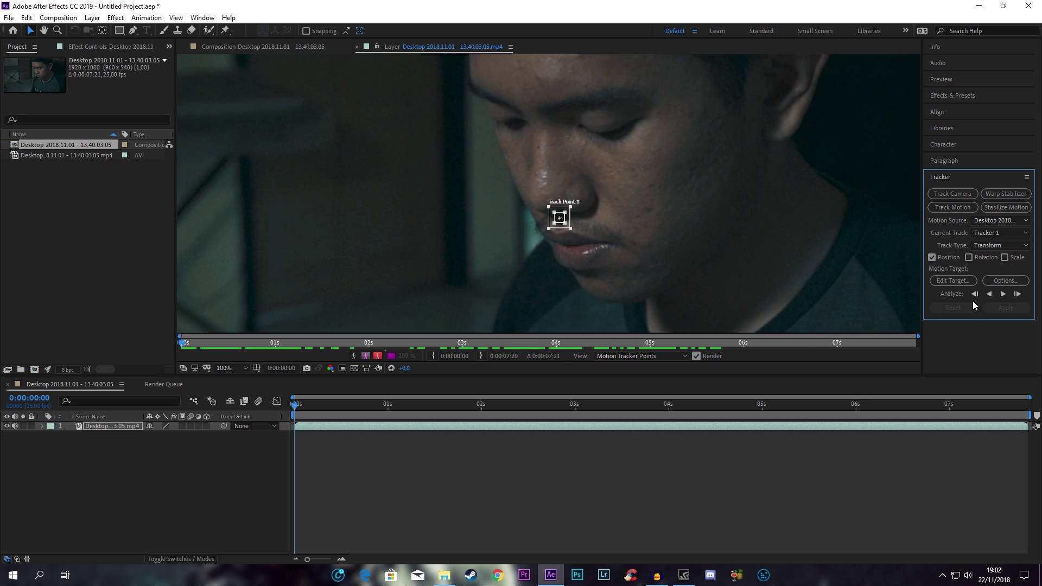
Step: Analyze Track Point 1 forward, stopping at 0:00:06:14, and review the nose path
click(1003, 295)
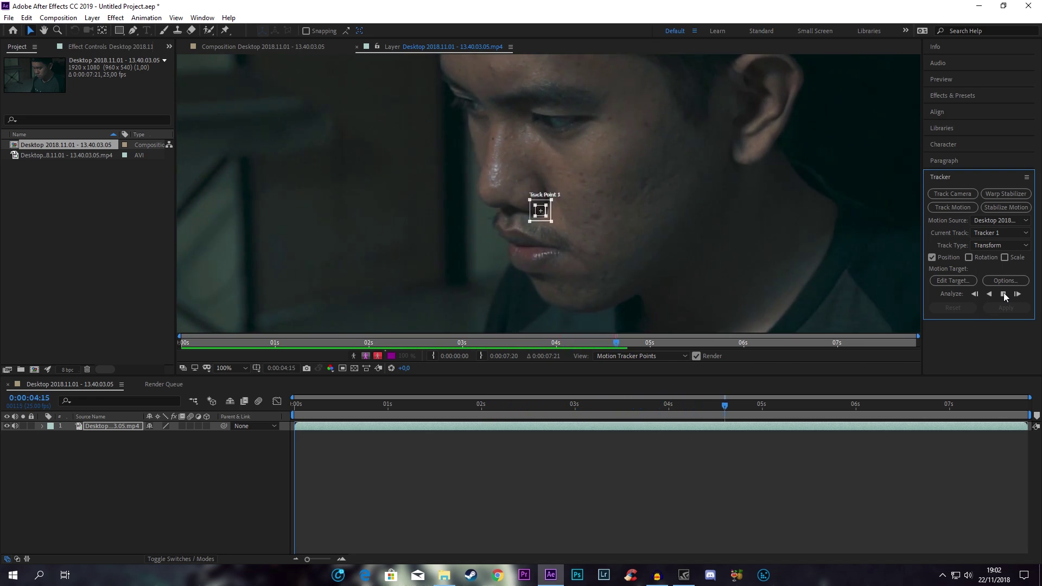
click(1003, 294)
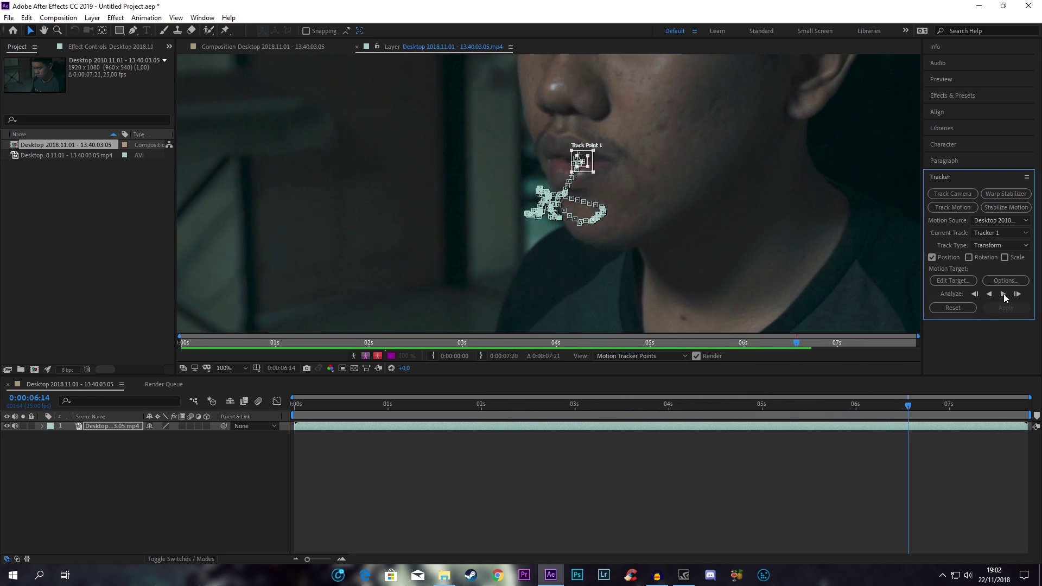
mouse_move(909, 410)
mouse_down()
mouse_move(754, 432)
mouse_move(621, 429)
mouse_up()
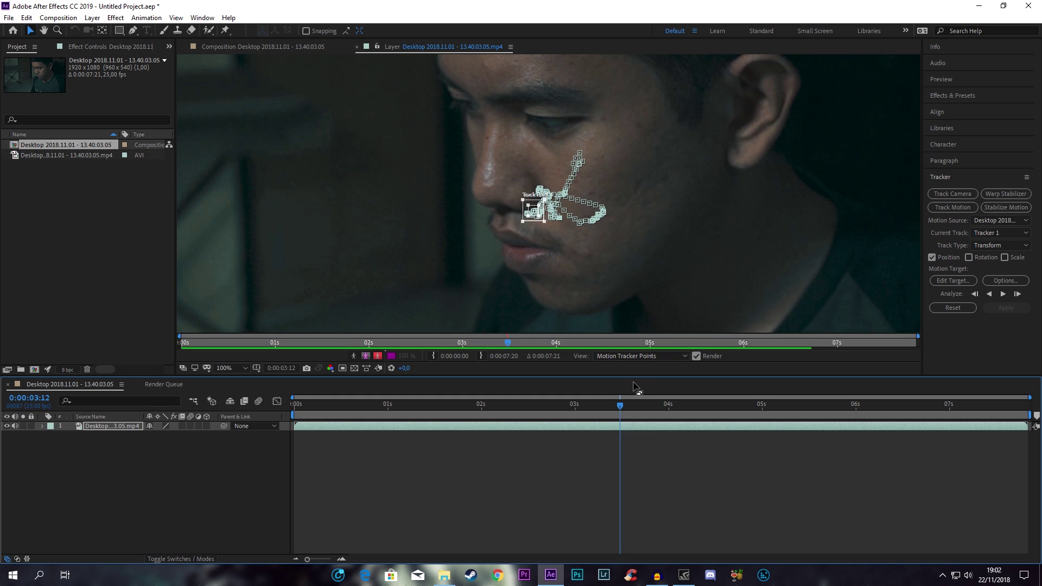
drag(621, 412, 636, 405)
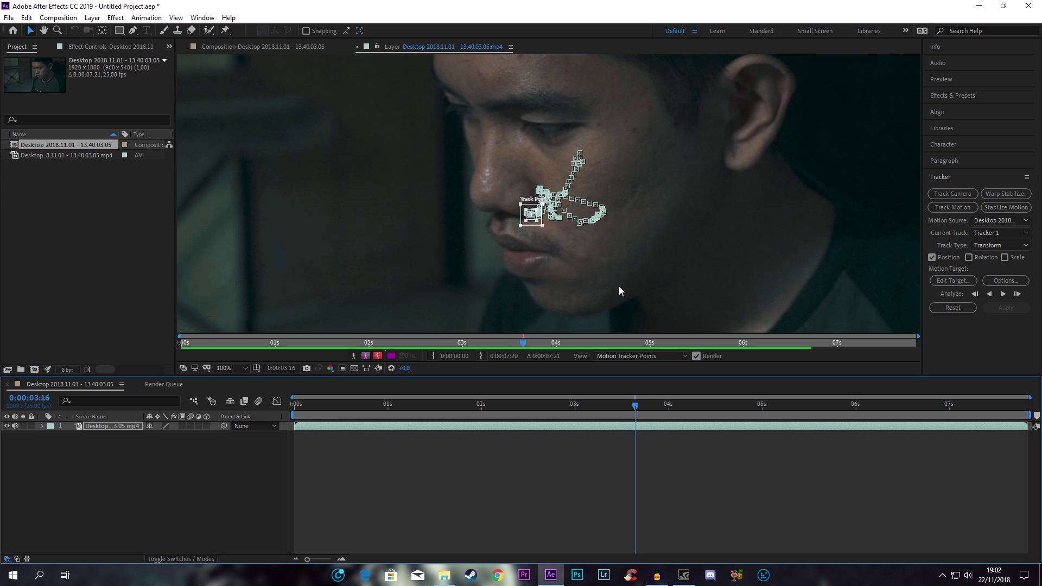
drag(634, 408, 818, 408)
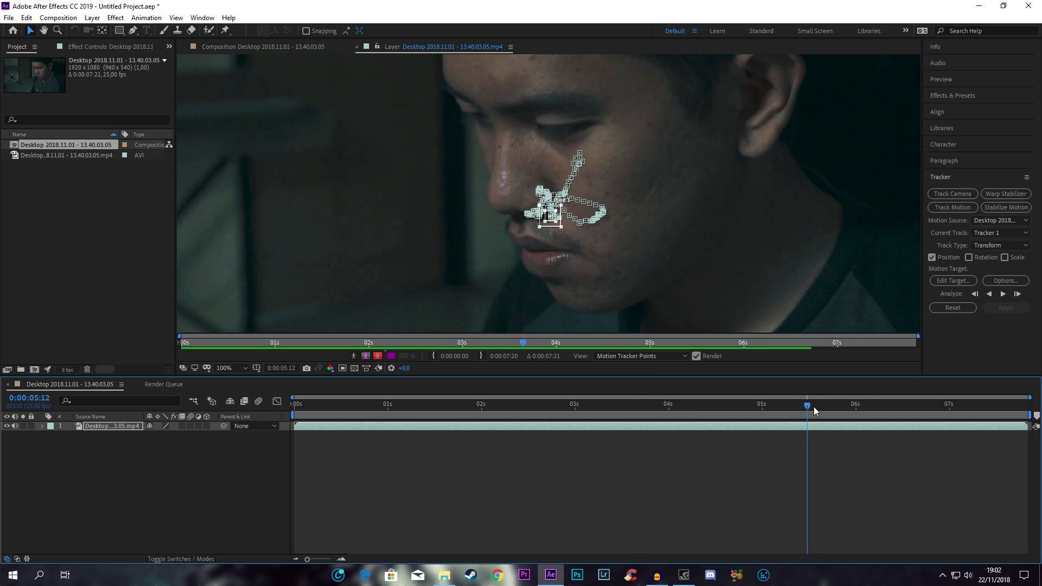
Step: End the work area at 0:00:05:04 and trim the composition to it
drag(818, 408, 777, 408)
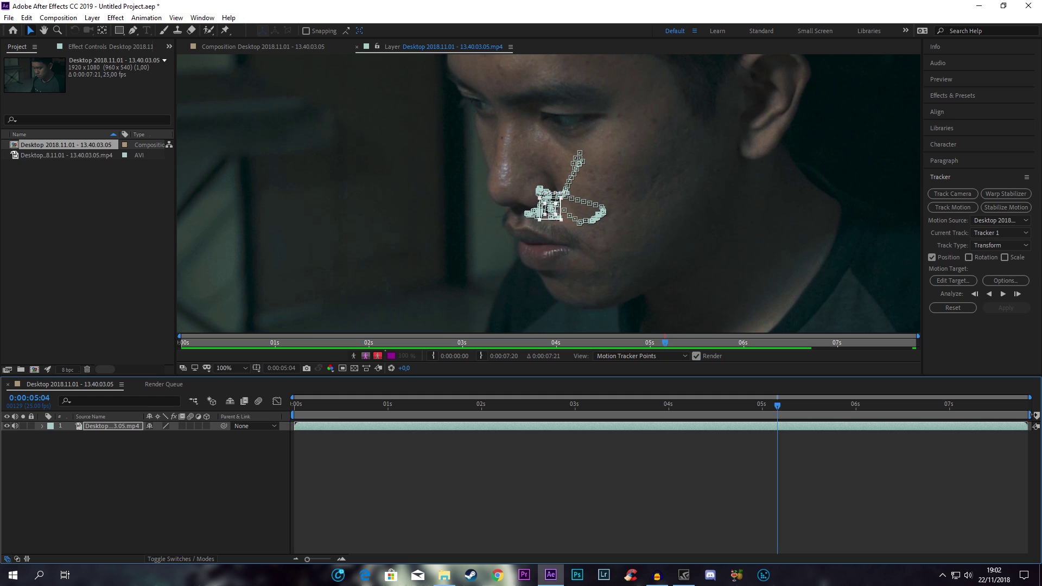
drag(1030, 415, 778, 415)
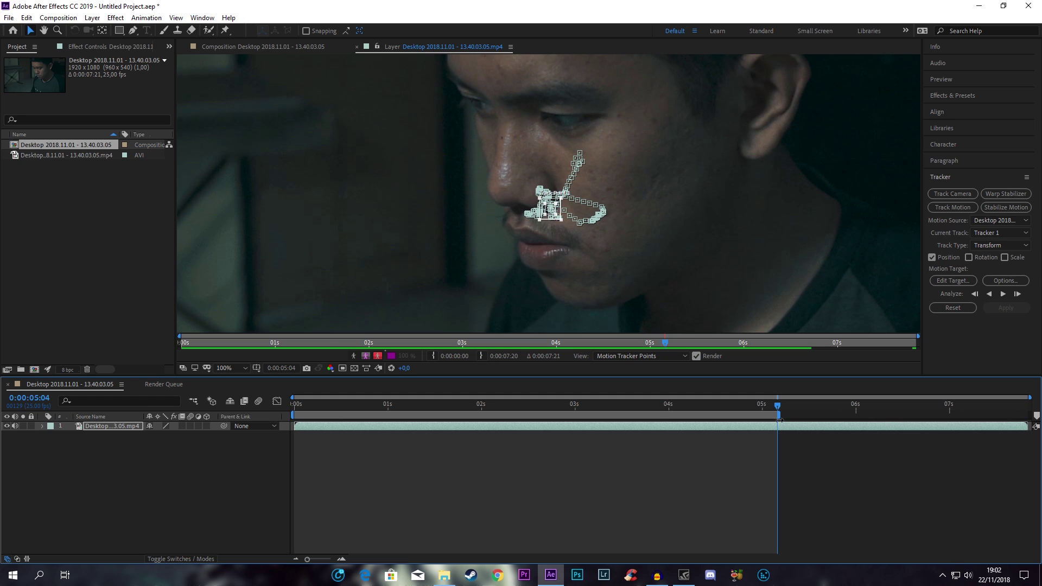
right_click(716, 414)
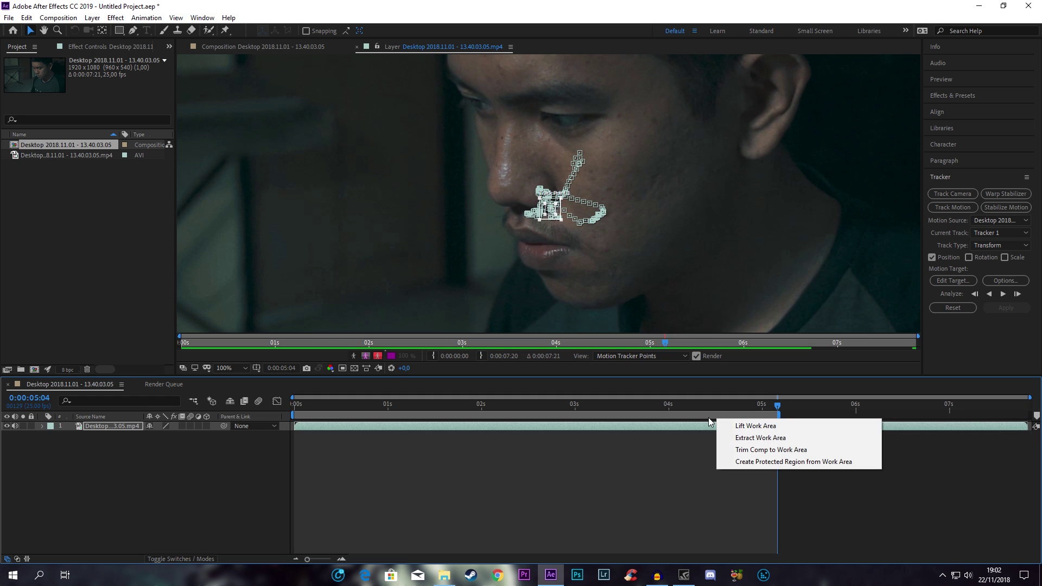
right_click(705, 416)
right_click(702, 414)
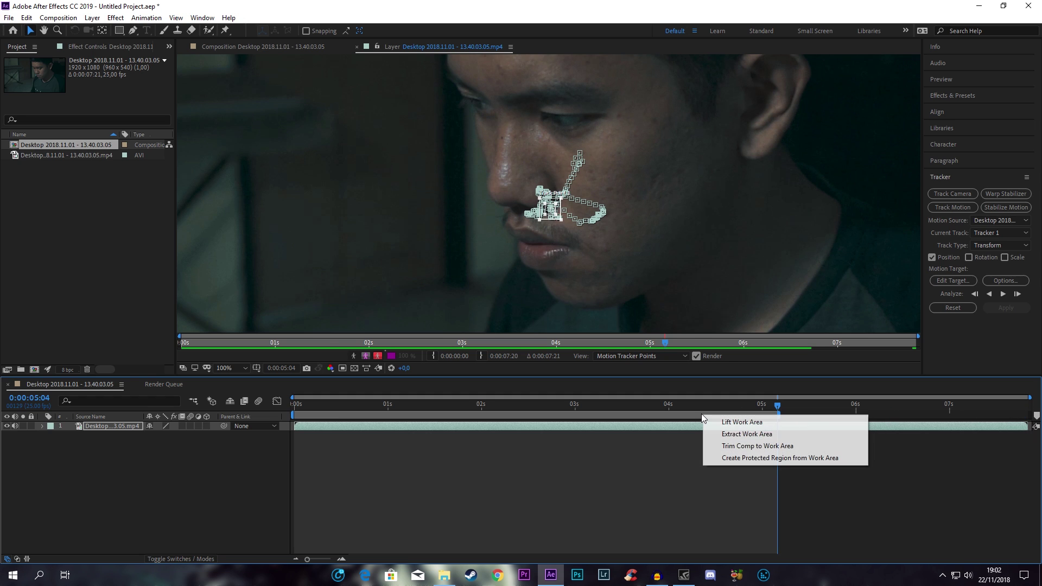
click(731, 450)
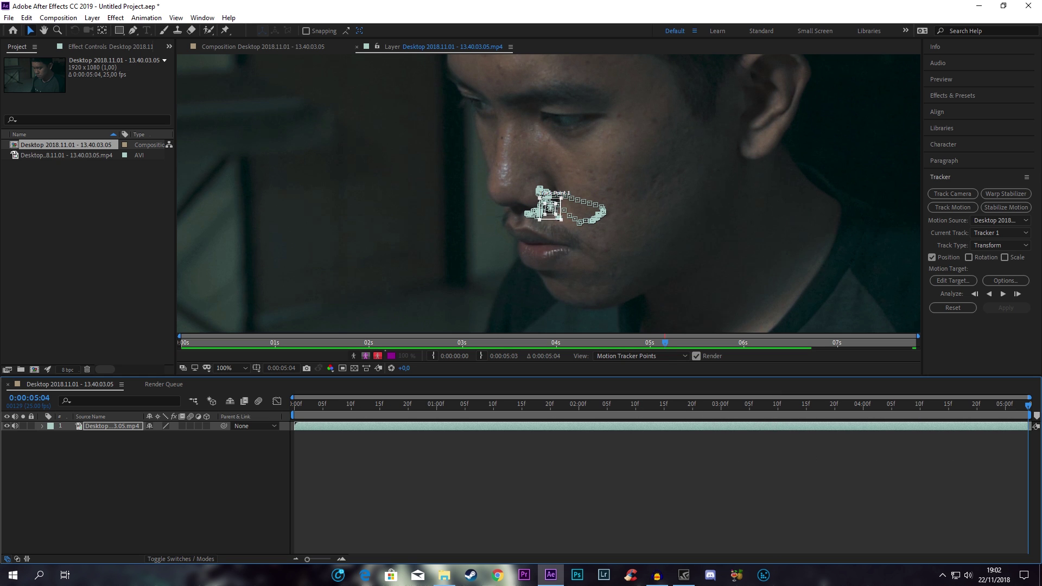
mouse_move(1028, 415)
mouse_down()
mouse_move(387, 415)
mouse_move(276, 387)
mouse_up()
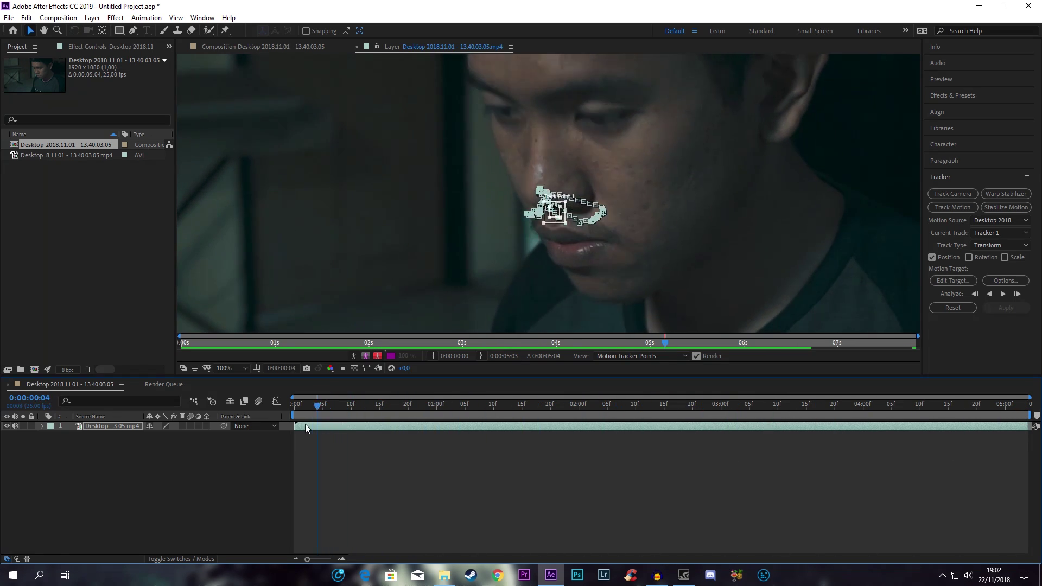
Step: Fit the frame in the viewer and add a Null 1 layer via Layer > New > Null Object
click(224, 368)
click(238, 175)
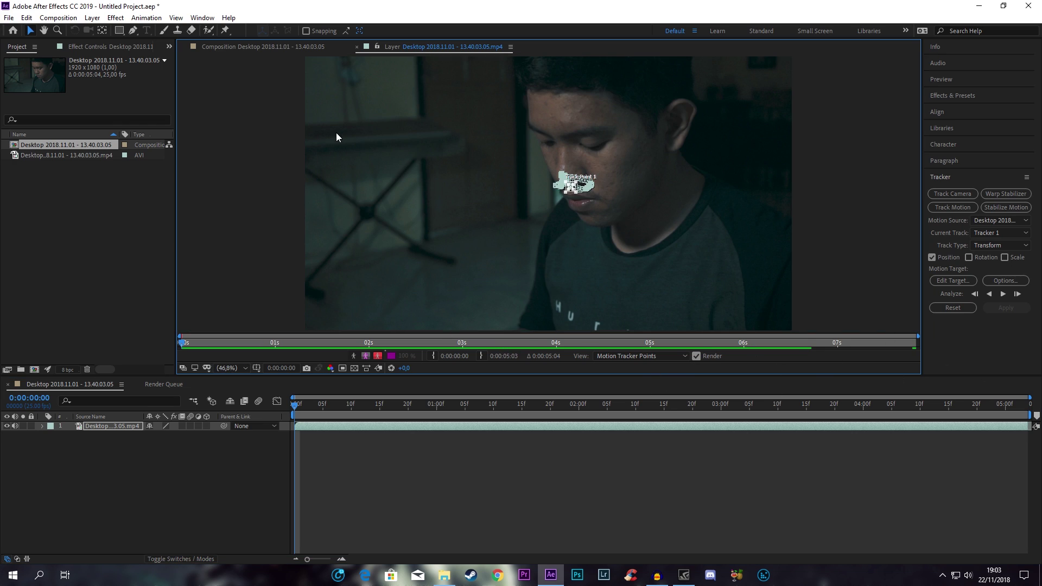
click(93, 18)
mouse_move(91, 32)
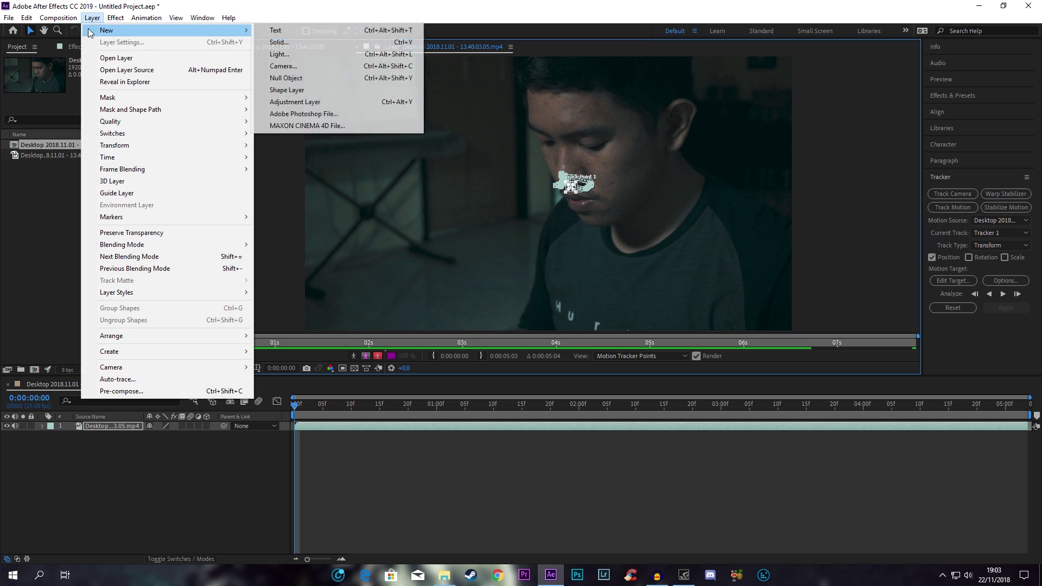
click(286, 78)
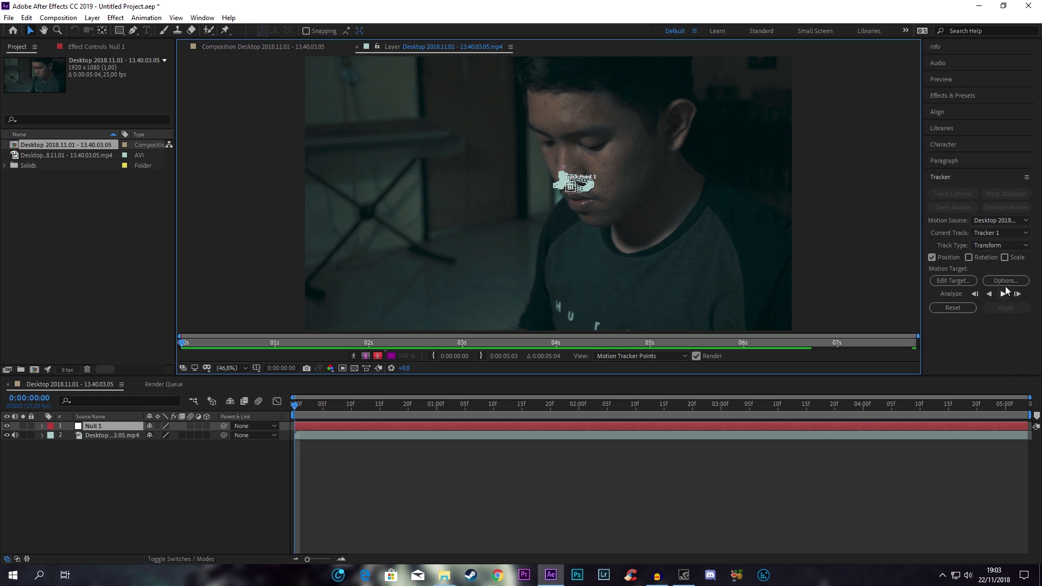
Step: Set Null 1 as the motion target for the nose tracker
click(951, 281)
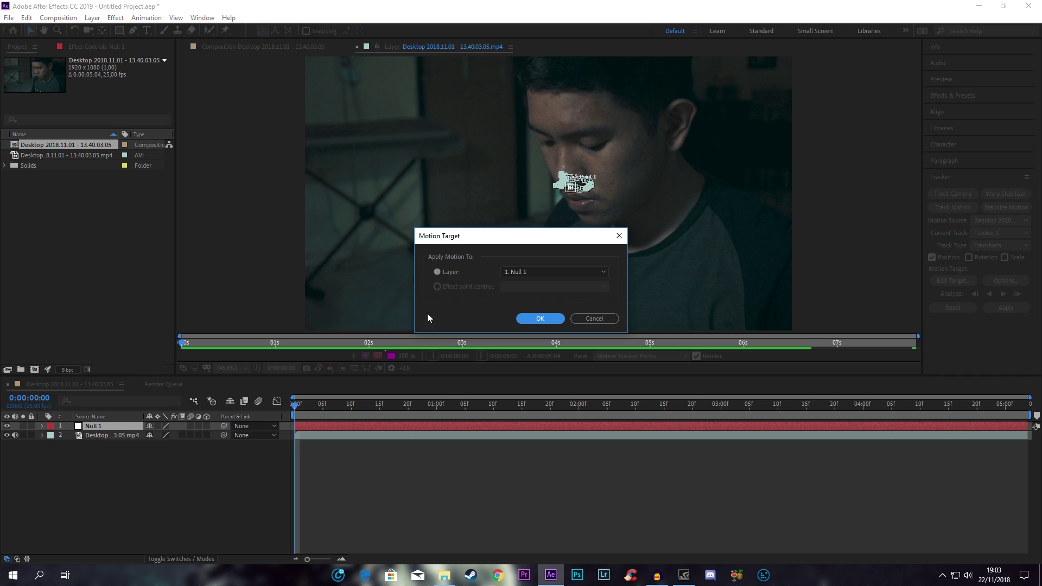
click(527, 274)
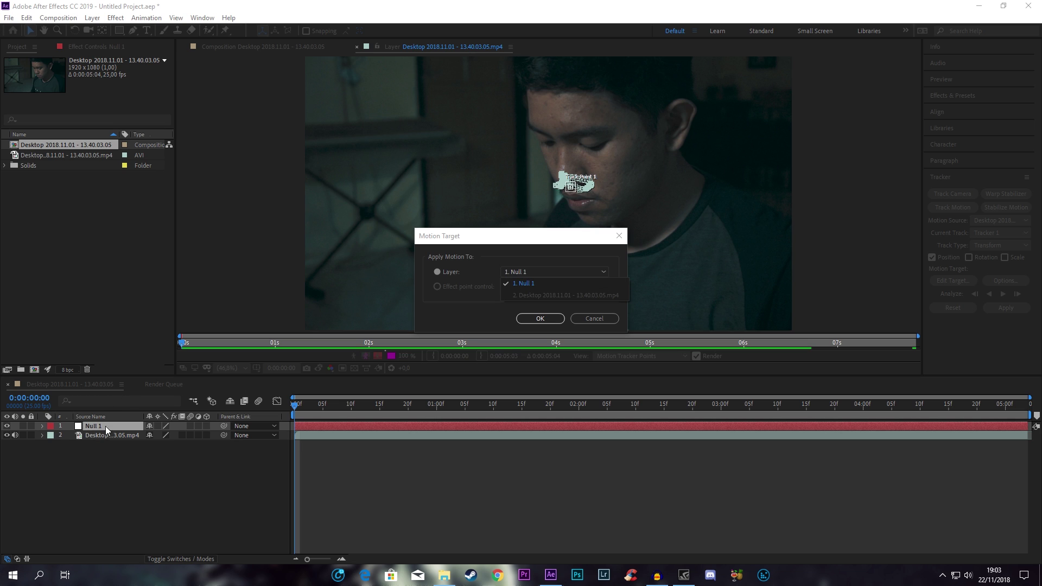
click(524, 283)
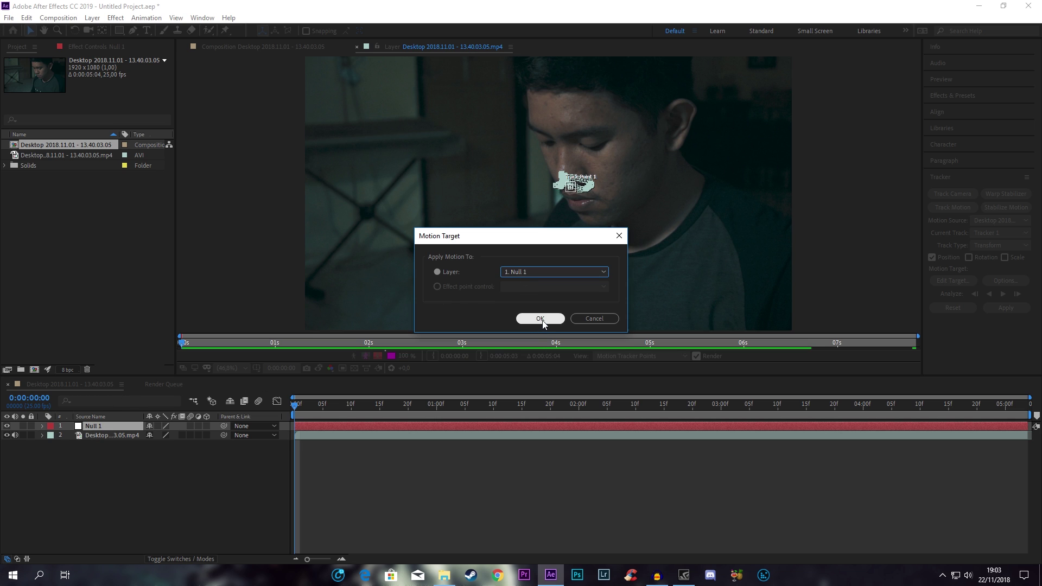
click(541, 319)
Step: Apply the track to Null 1 in X and Y and scrub to check it follows the nose
click(1002, 310)
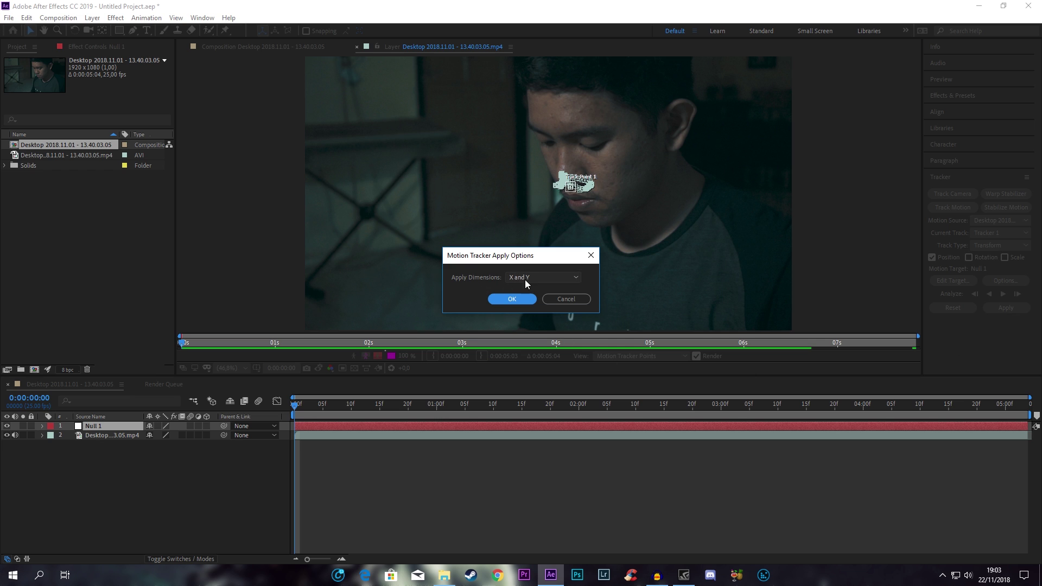
click(512, 299)
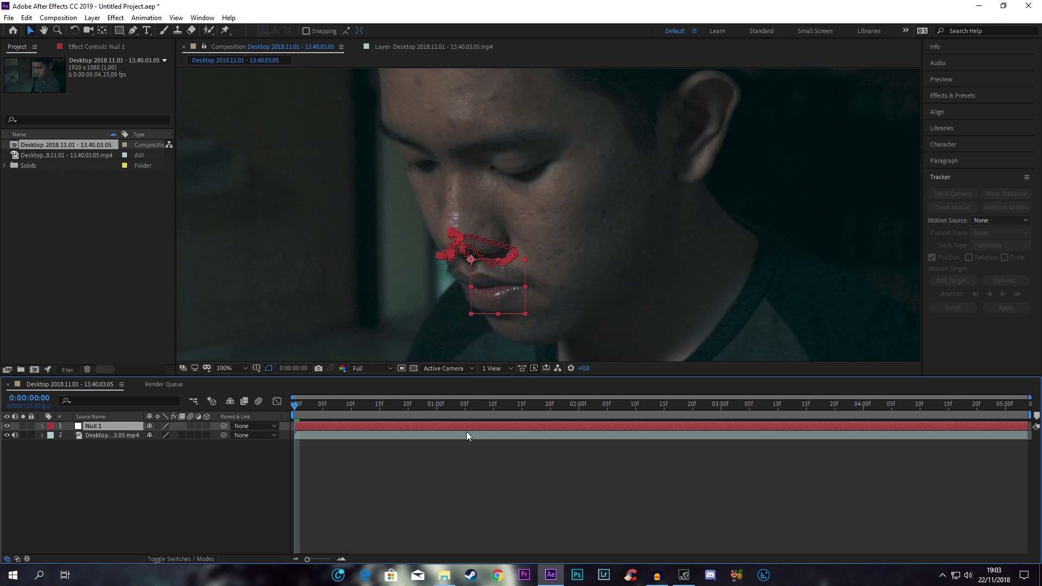
drag(301, 404, 432, 404)
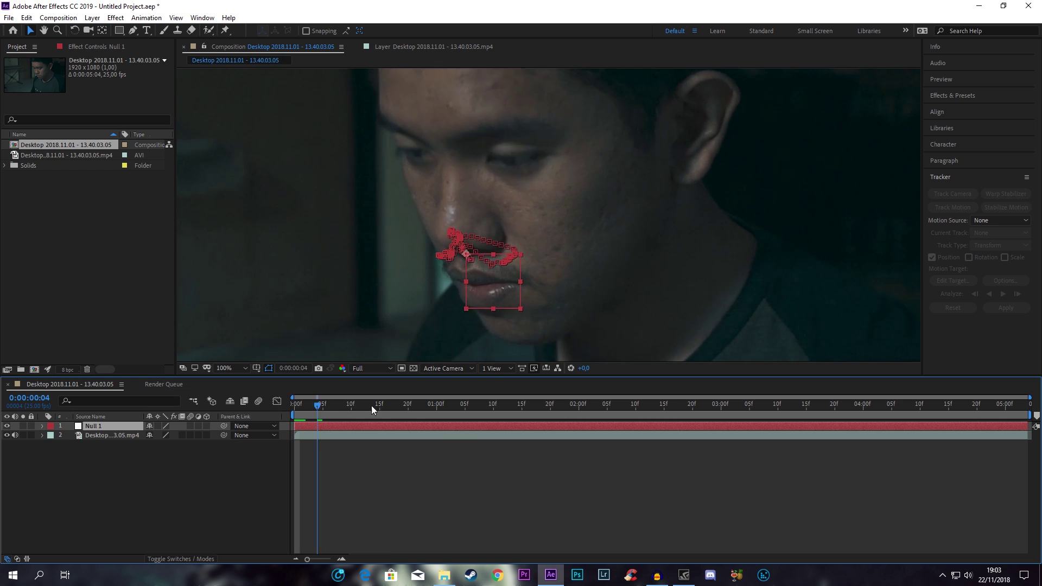
mouse_move(510, 403)
mouse_down()
mouse_move(503, 413)
mouse_move(302, 424)
mouse_up()
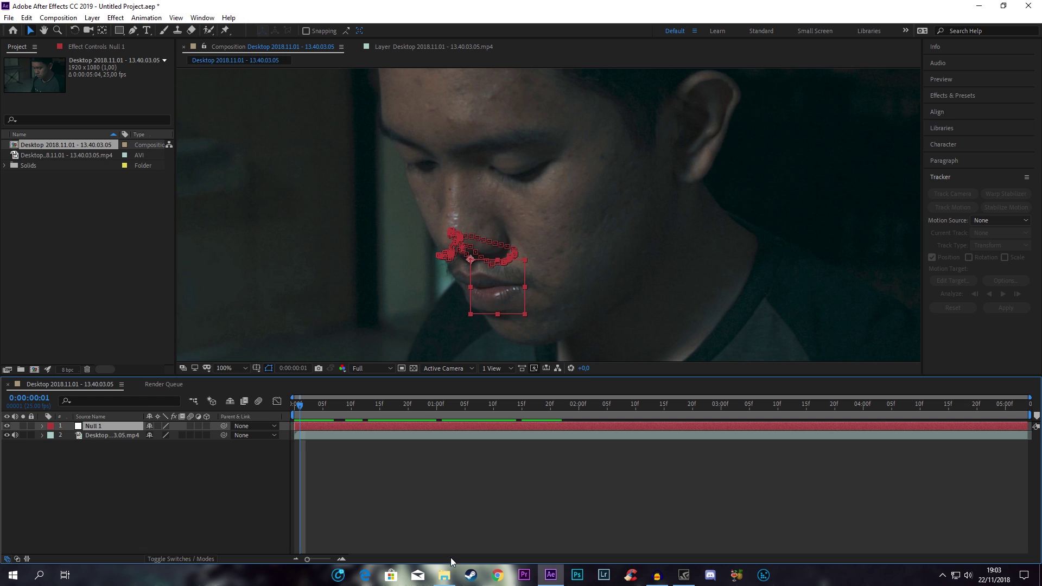
Step: Preview Sequence 03 from the New folder, then import it into the Project panel
mouse_move(448, 574)
click(405, 482)
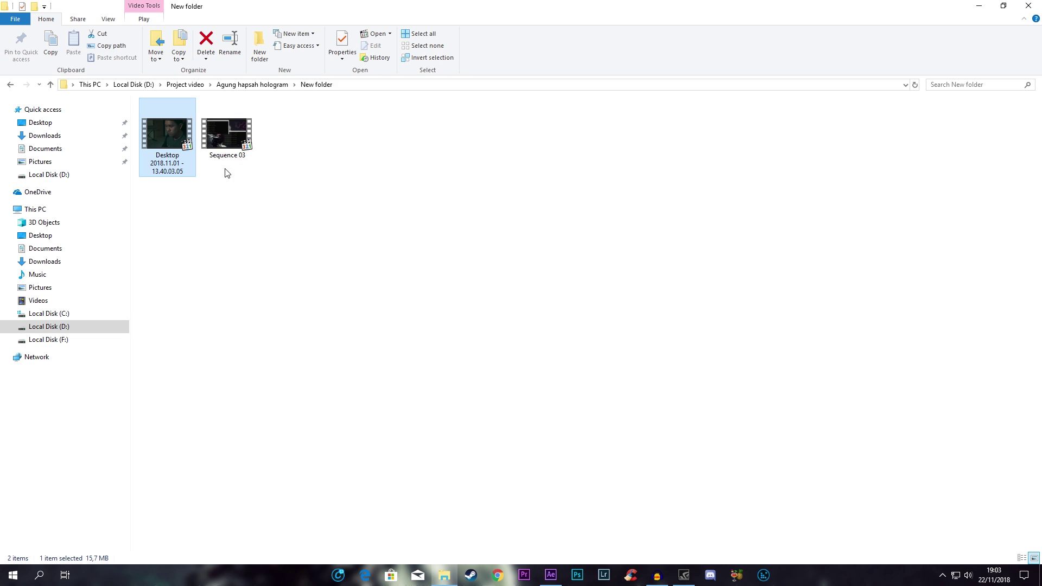
drag(242, 150, 528, 460)
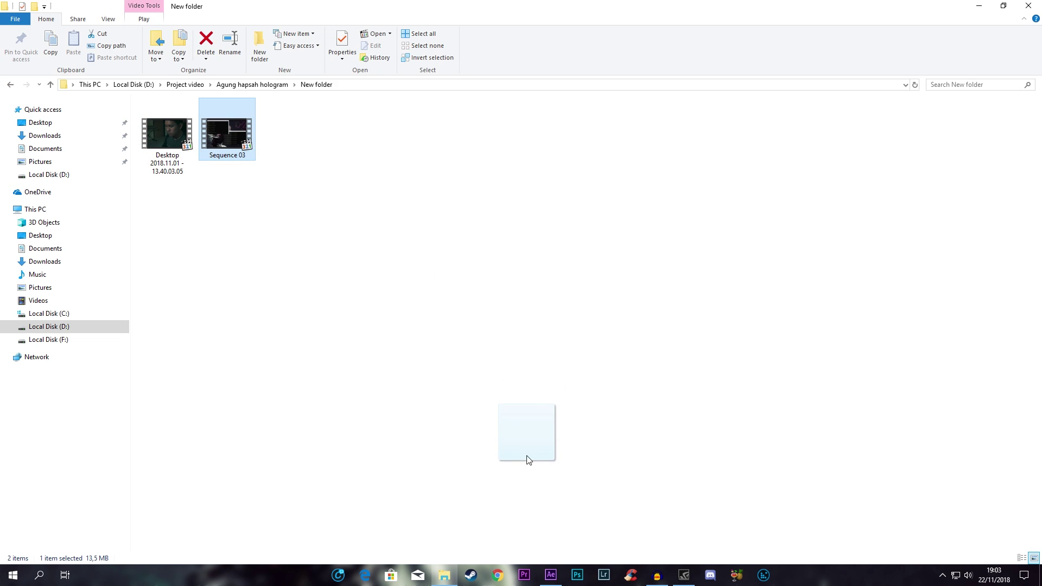
drag(527, 459, 244, 176)
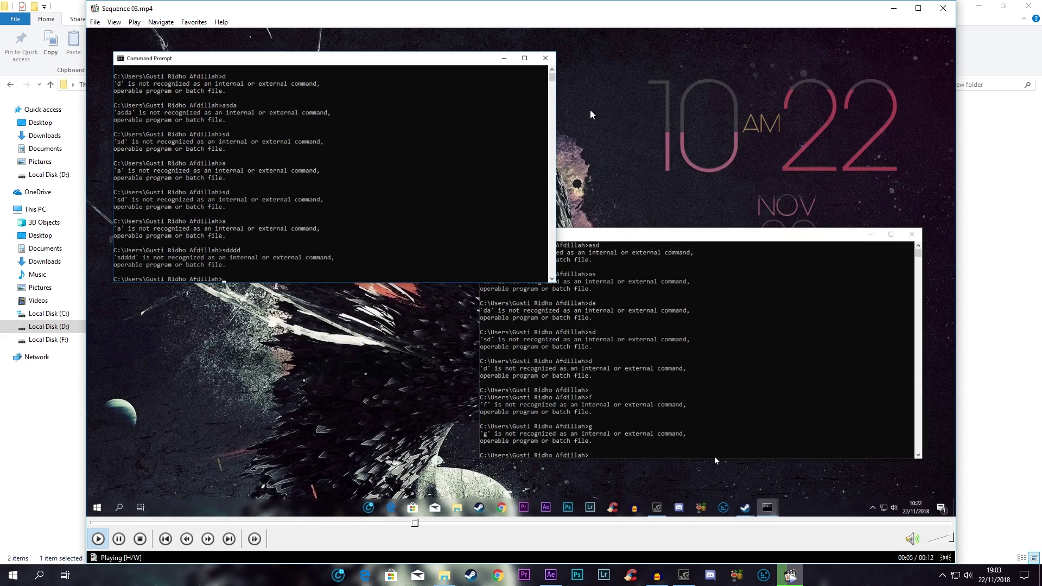
key(alt+F4)
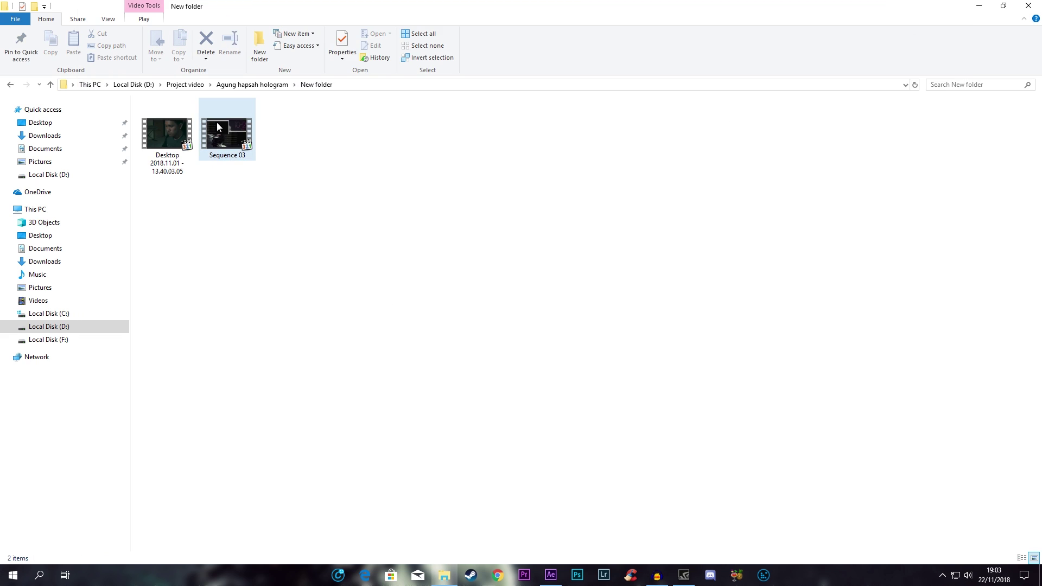
mouse_move(217, 122)
mouse_down()
mouse_move(557, 572)
mouse_move(50, 226)
mouse_up()
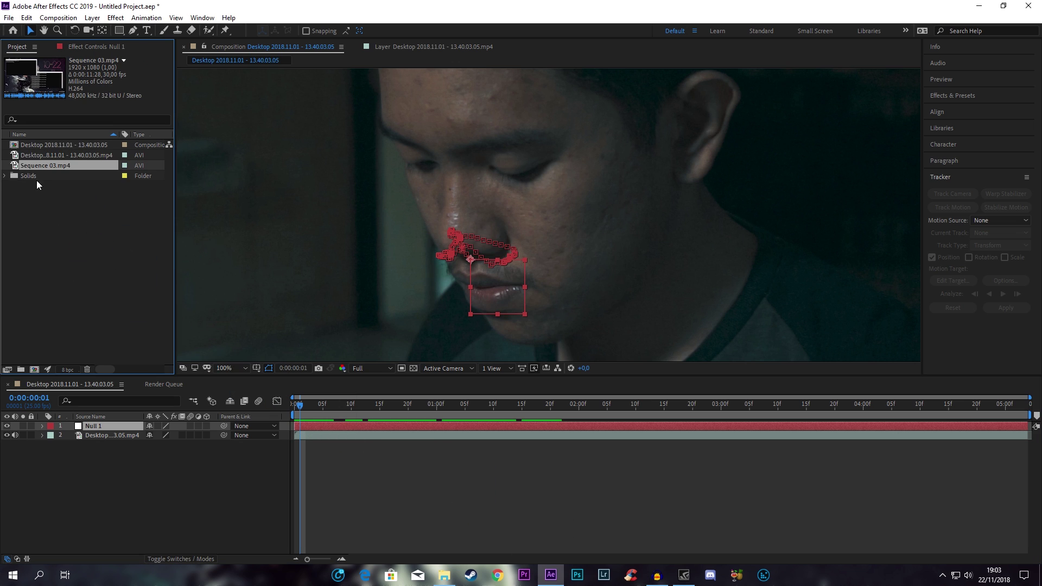
Step: Add Sequence 03.mp4 to the composition as a layer and fit the view
drag(49, 170, 94, 421)
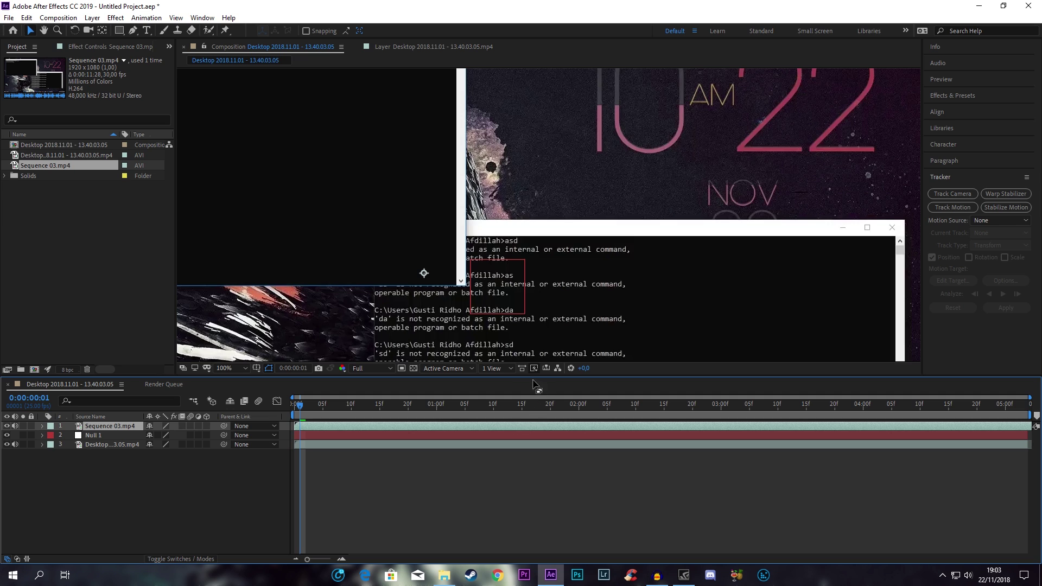
scroll(412, 275, down, 1)
click(243, 369)
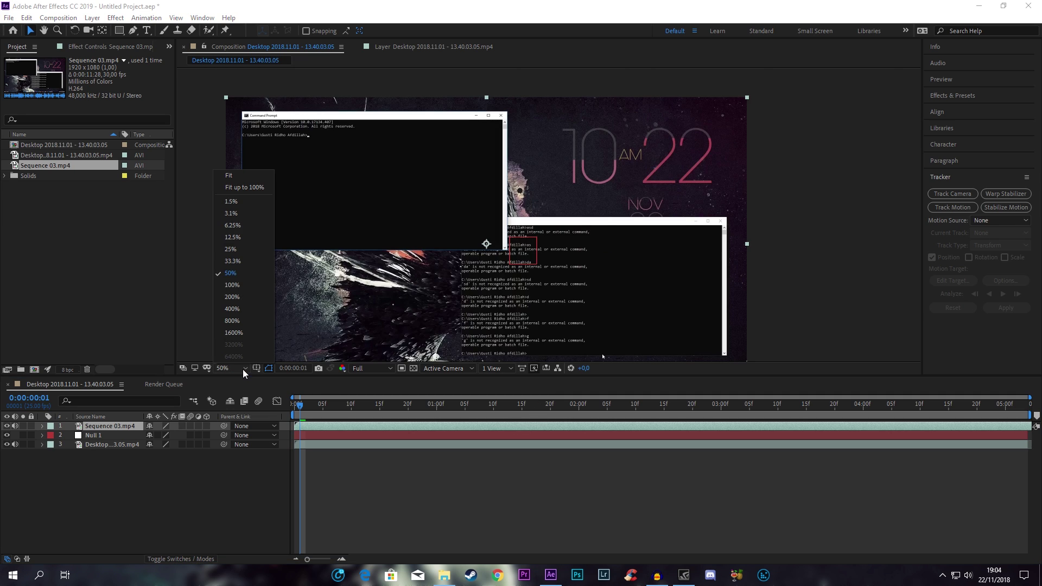
click(240, 179)
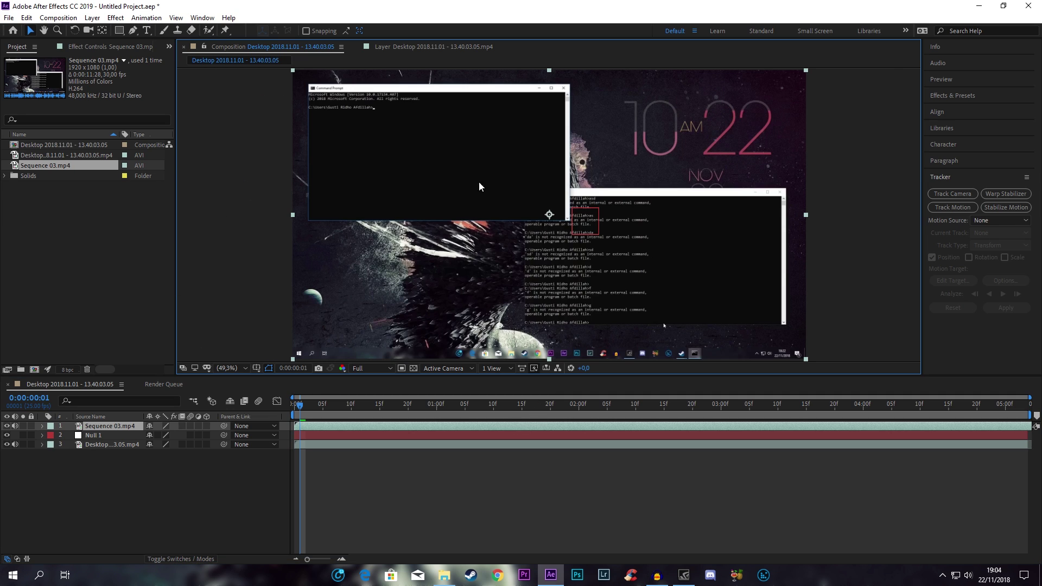
Step: Scale the Sequence 03.mp4 layer down to 55%
click(104, 482)
click(108, 430)
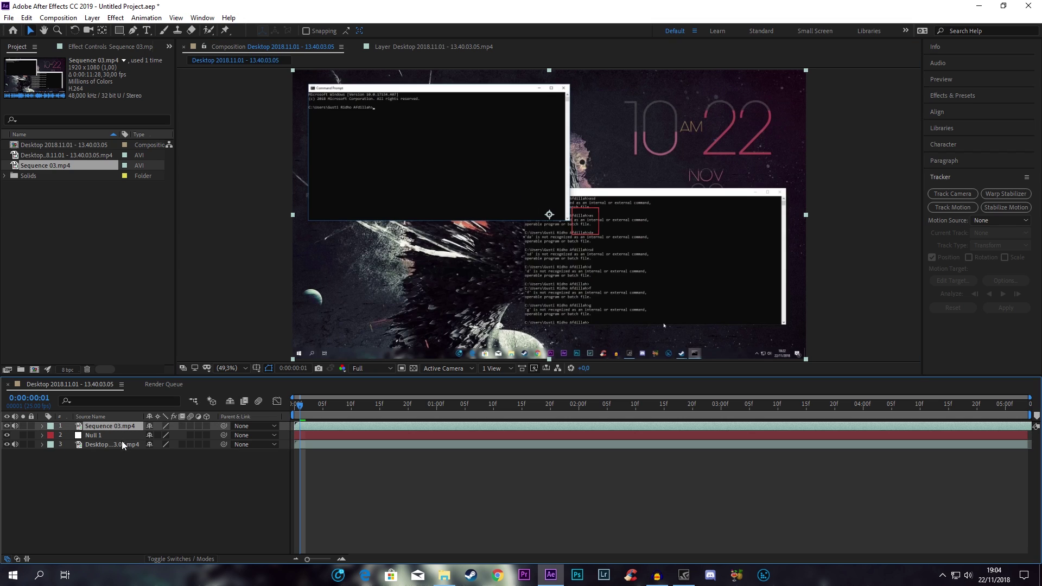
key(s)
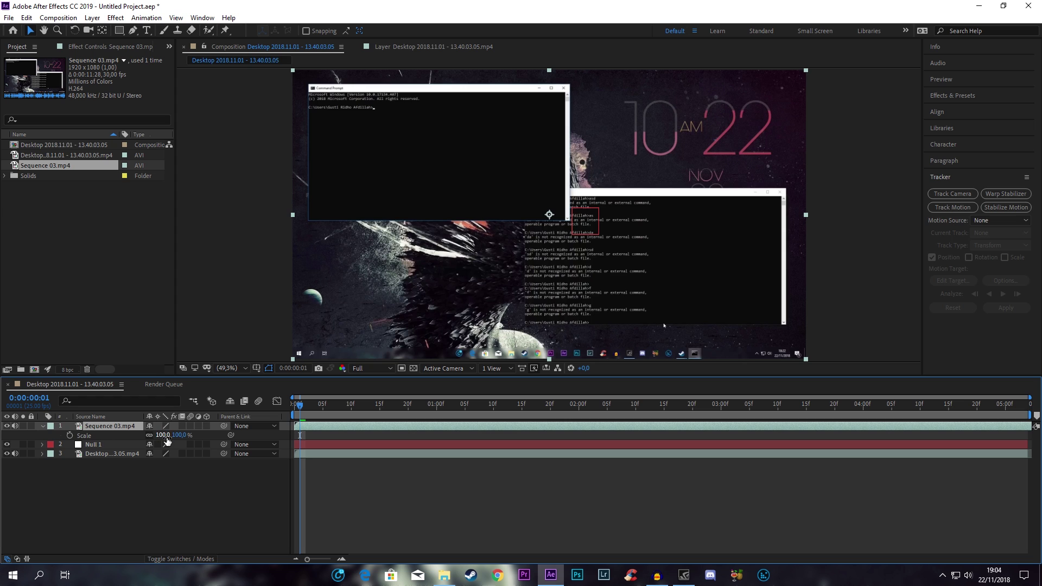
drag(164, 436, 139, 437)
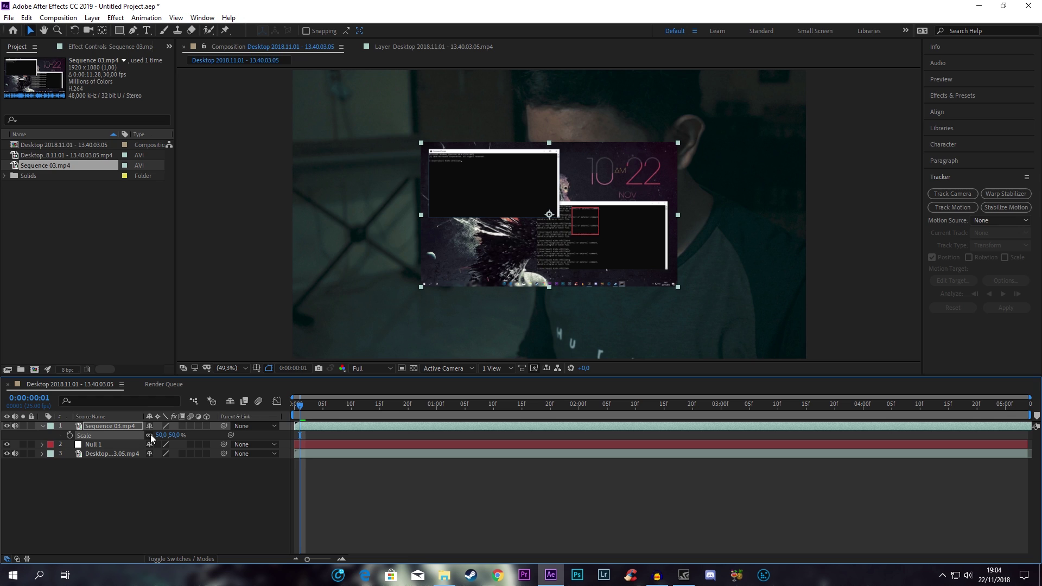
click(160, 436)
text(55)
key(Return)
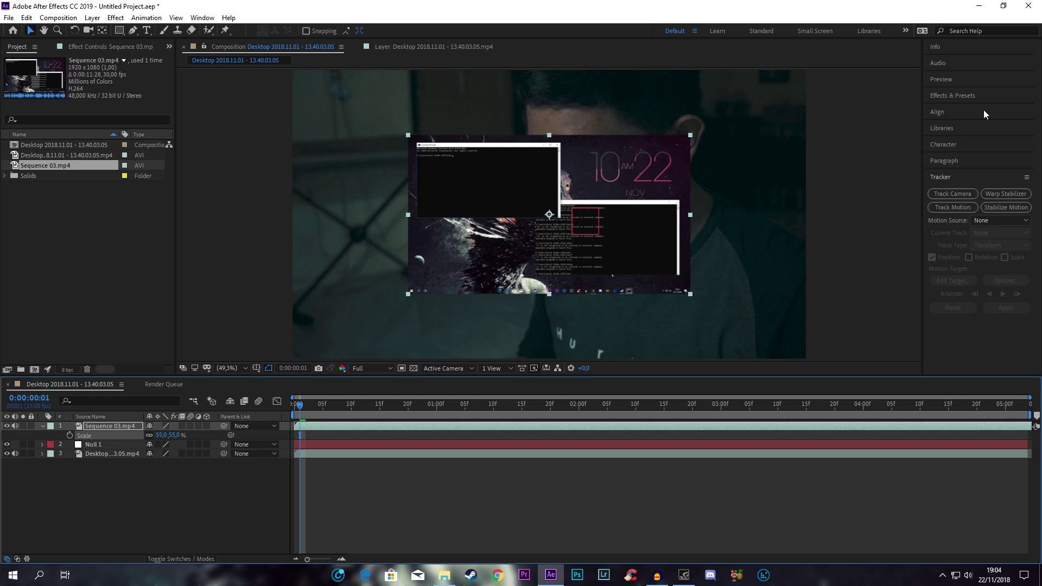
Step: Apply Color Correction > Color Balance to the Sequence 03.mp4 layer
click(949, 97)
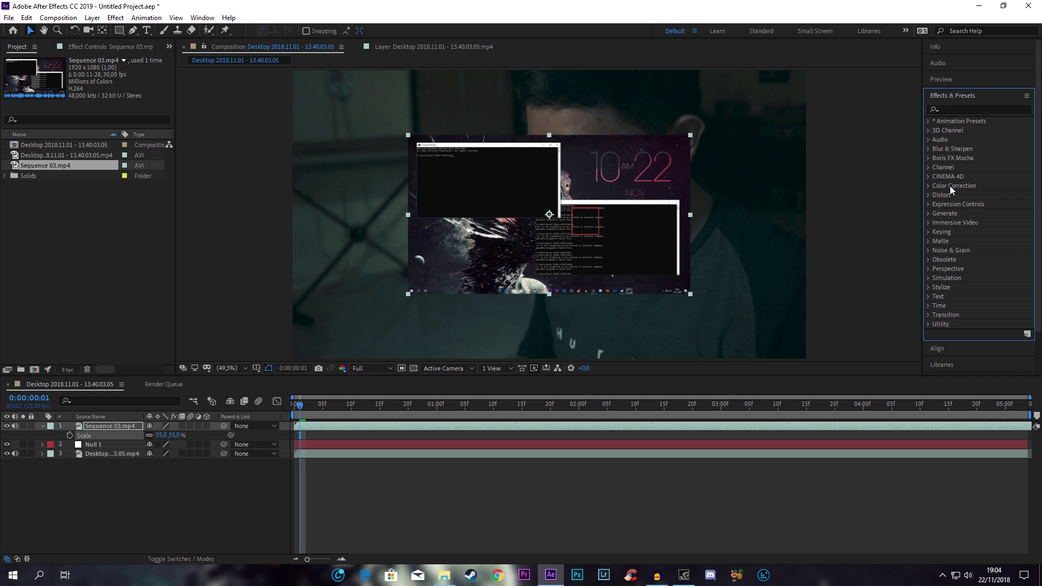
click(927, 187)
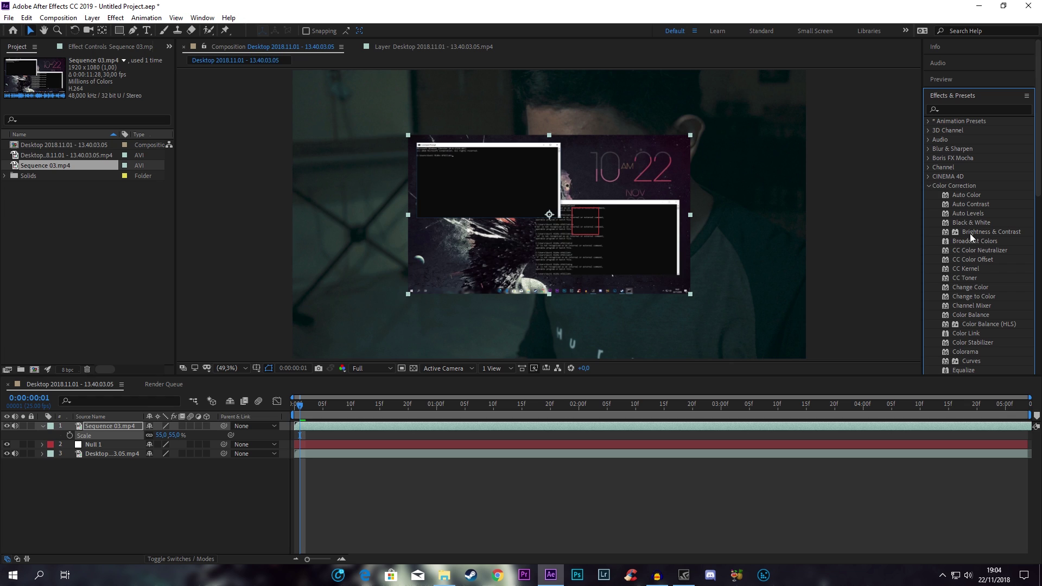
scroll(969, 236, down, 2)
scroll(967, 243, down, 2)
scroll(967, 255, down, 2)
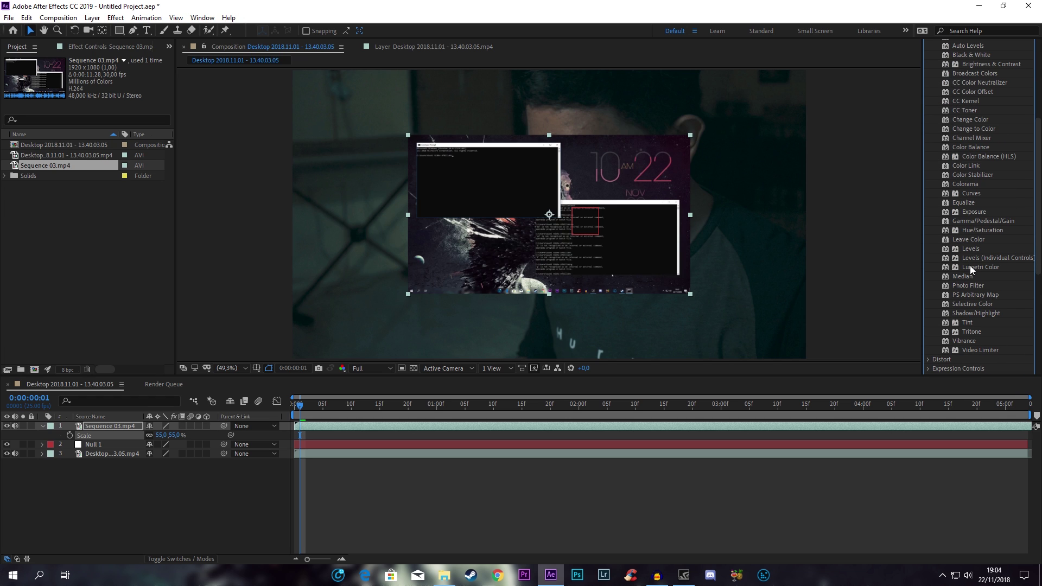
scroll(969, 265, up, 1)
click(977, 181)
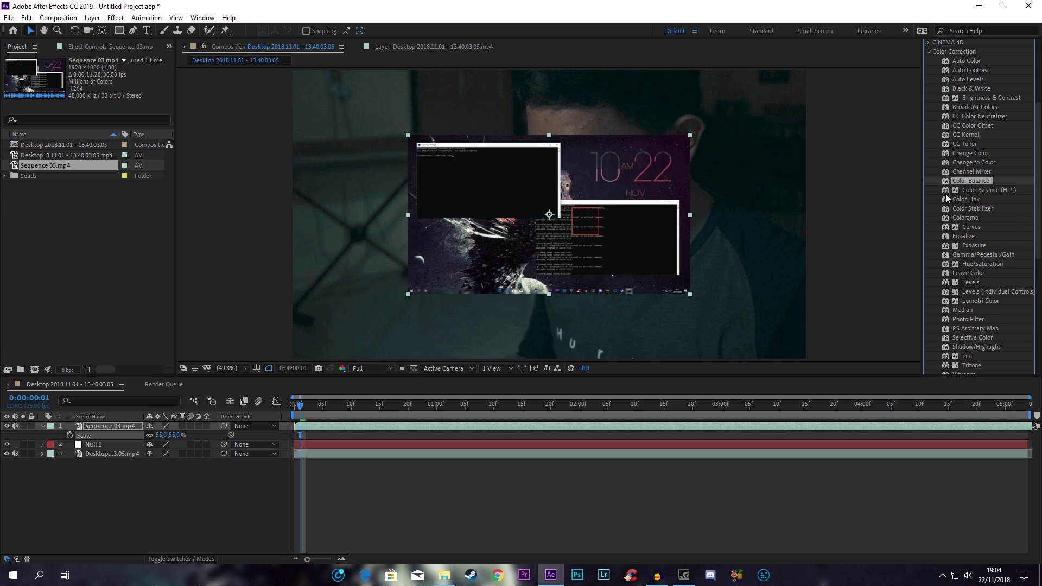
mouse_move(968, 180)
mouse_down()
mouse_move(510, 212)
mouse_move(523, 177)
mouse_up()
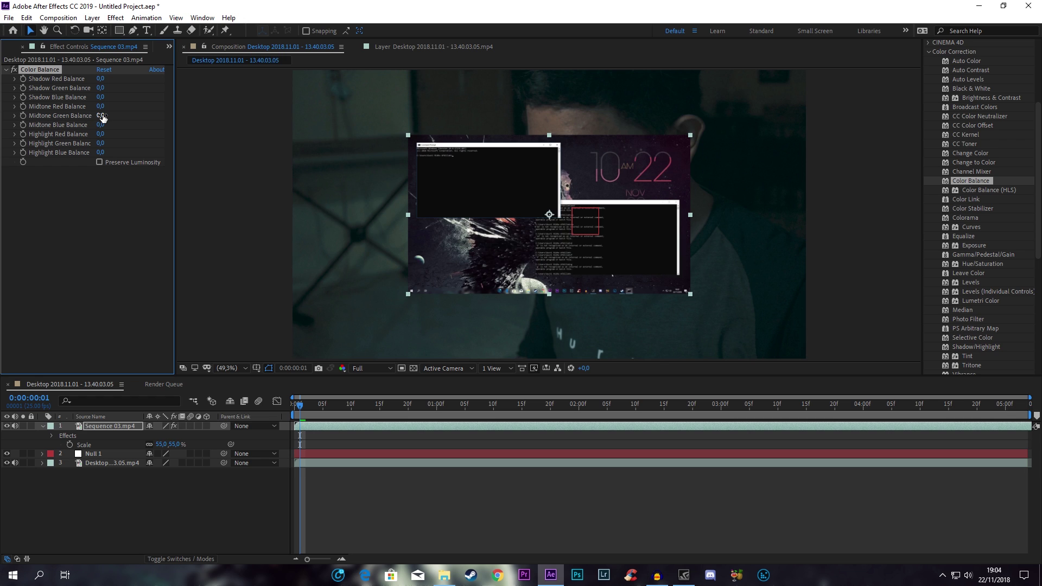
Step: Raise Midtone and Highlight Green Balance to 100
drag(102, 117, 259, 110)
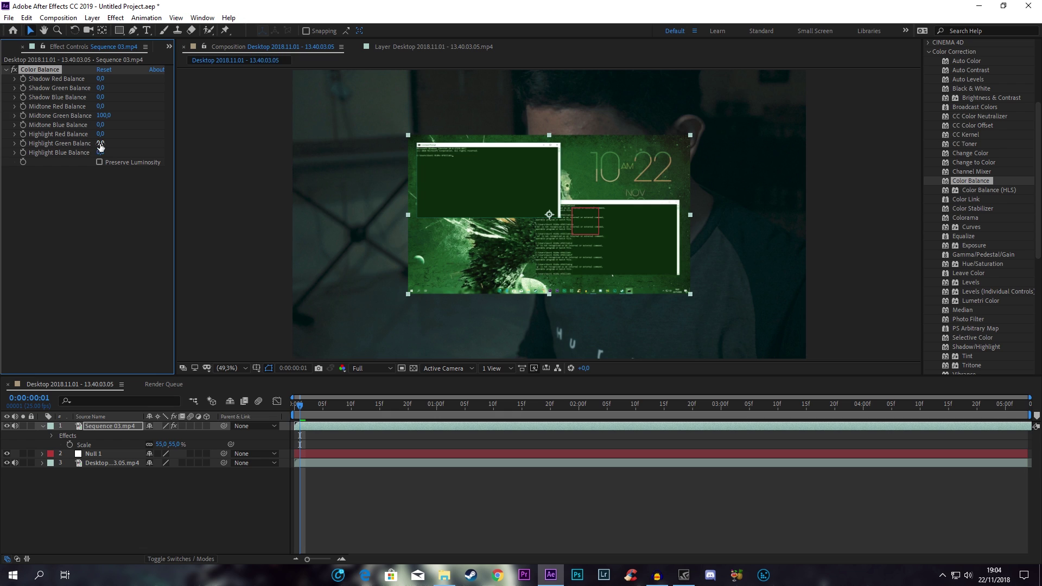
drag(100, 143, 175, 144)
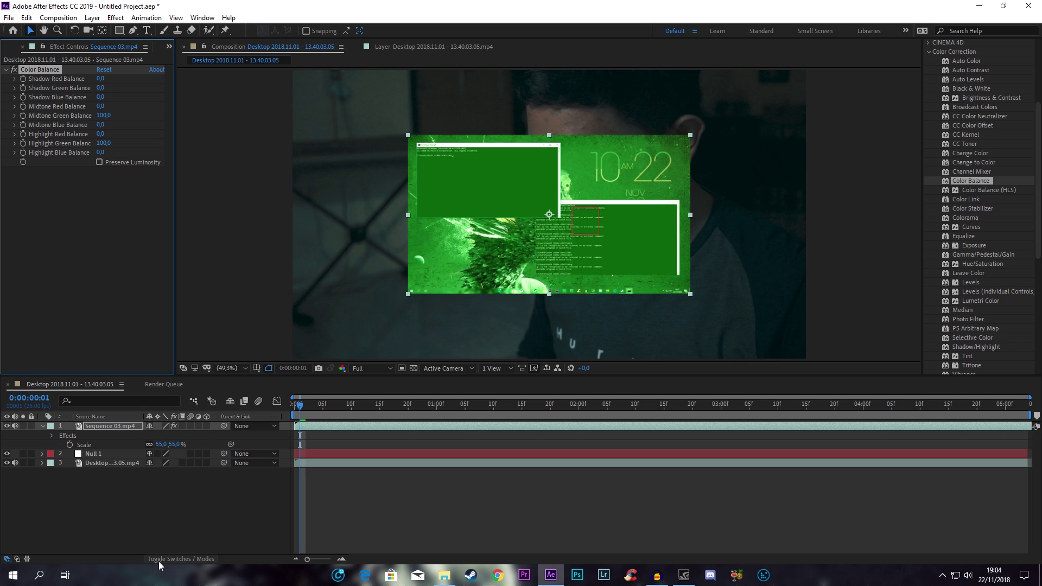
click(199, 557)
Step: Set the screen layer's blend mode to Color Dodge and its Opacity to 70%
click(164, 428)
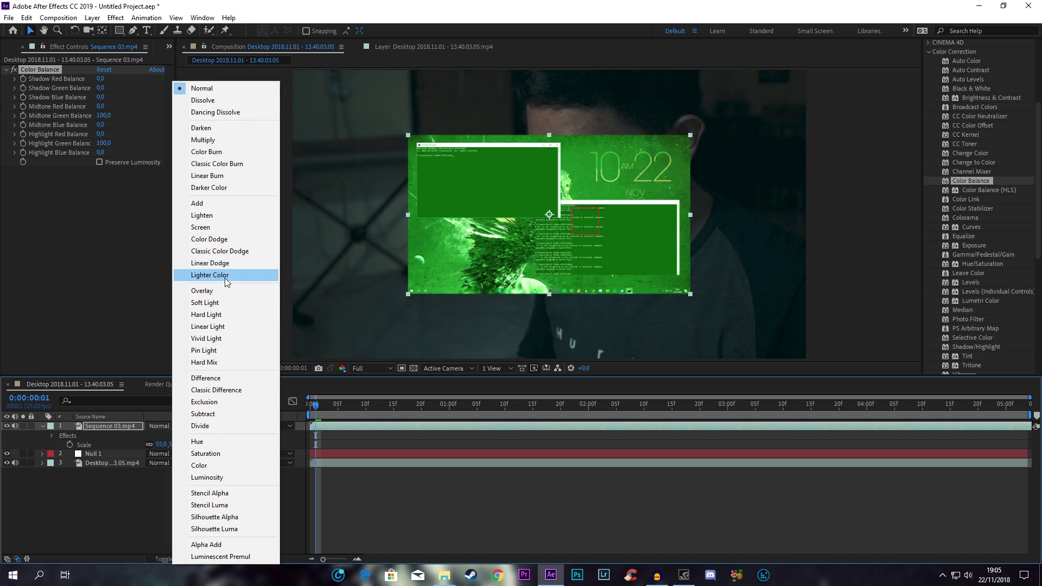
click(221, 241)
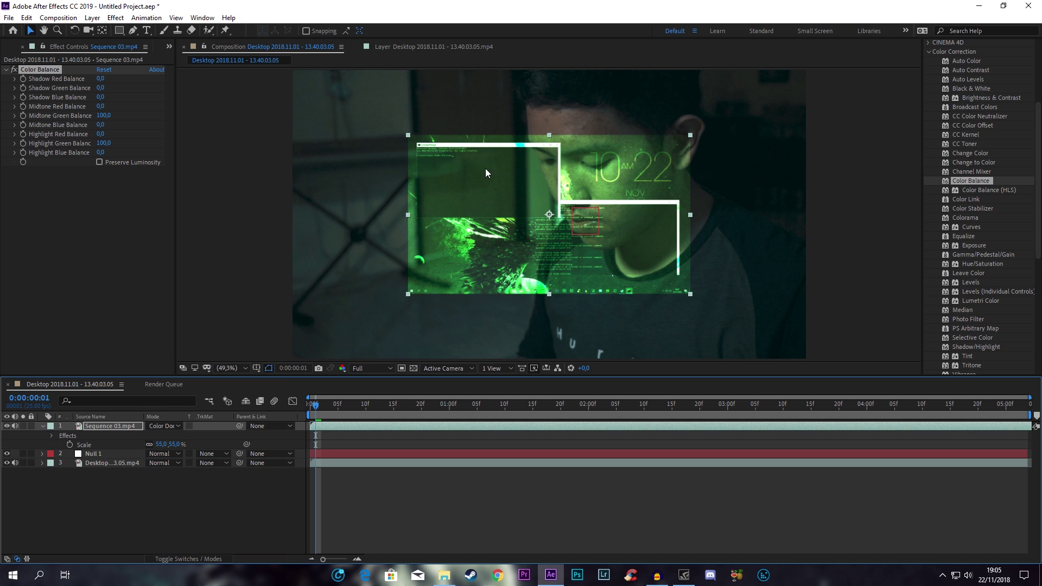
click(44, 425)
click(44, 425)
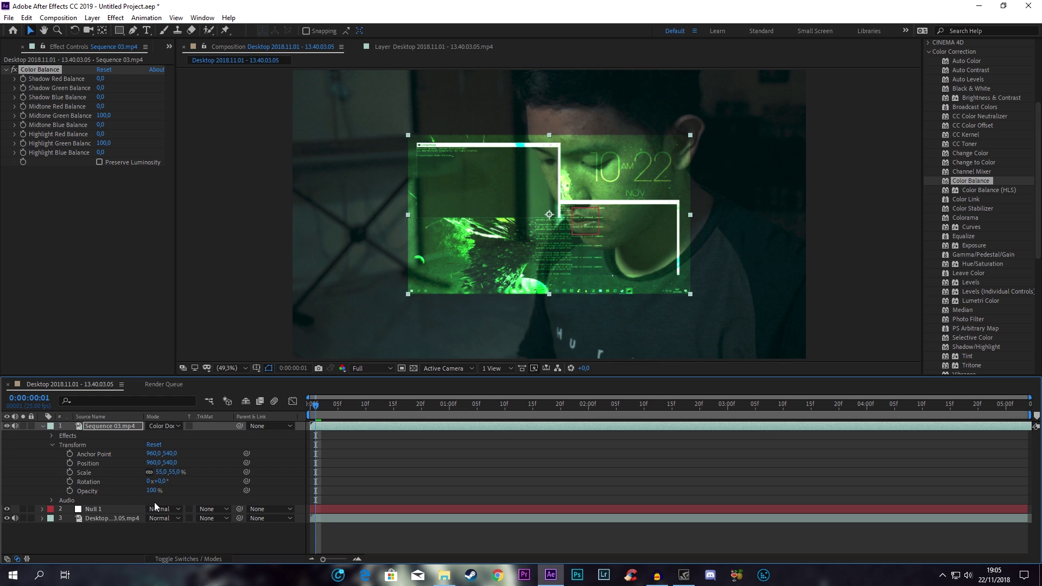
drag(155, 497, 148, 495)
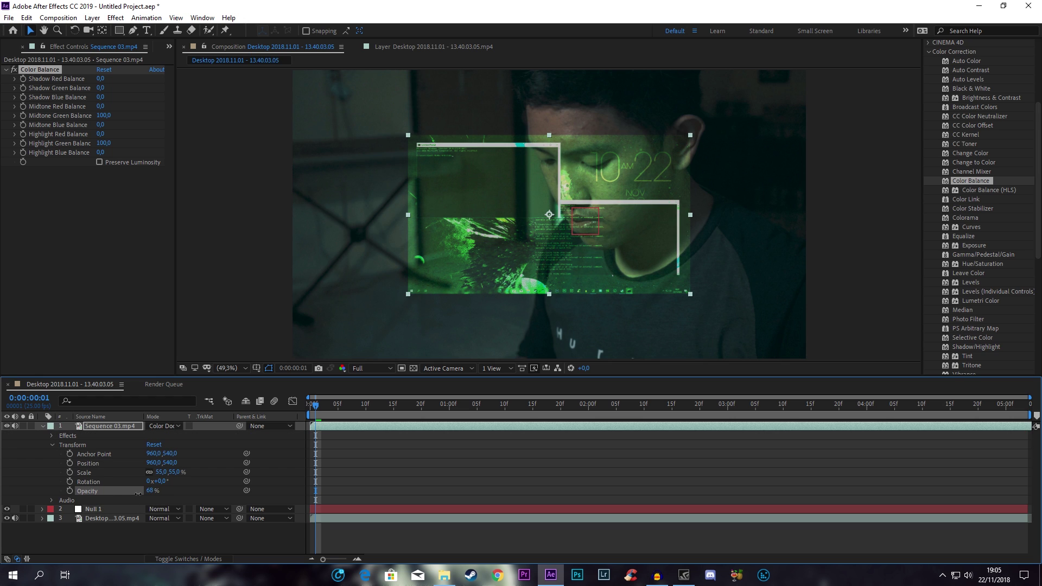
click(149, 491)
text(70)
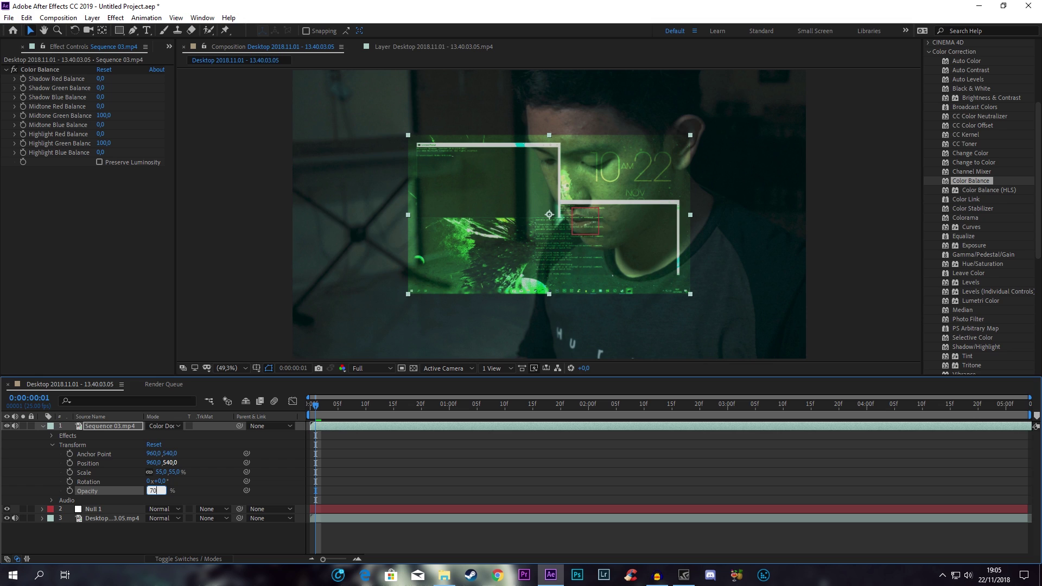
click(15, 481)
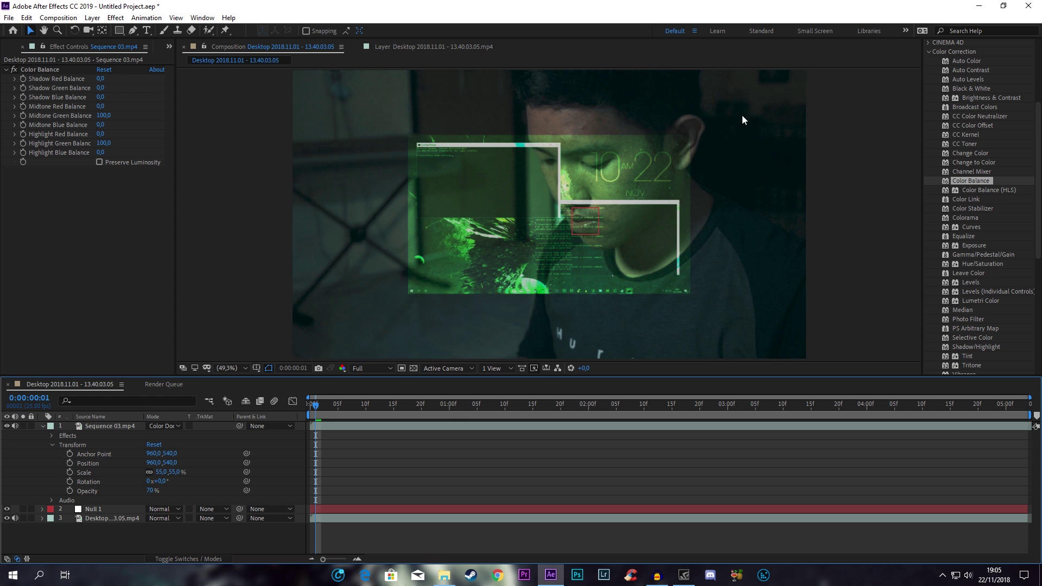
scroll(987, 183, up, 2)
scroll(987, 179, up, 5)
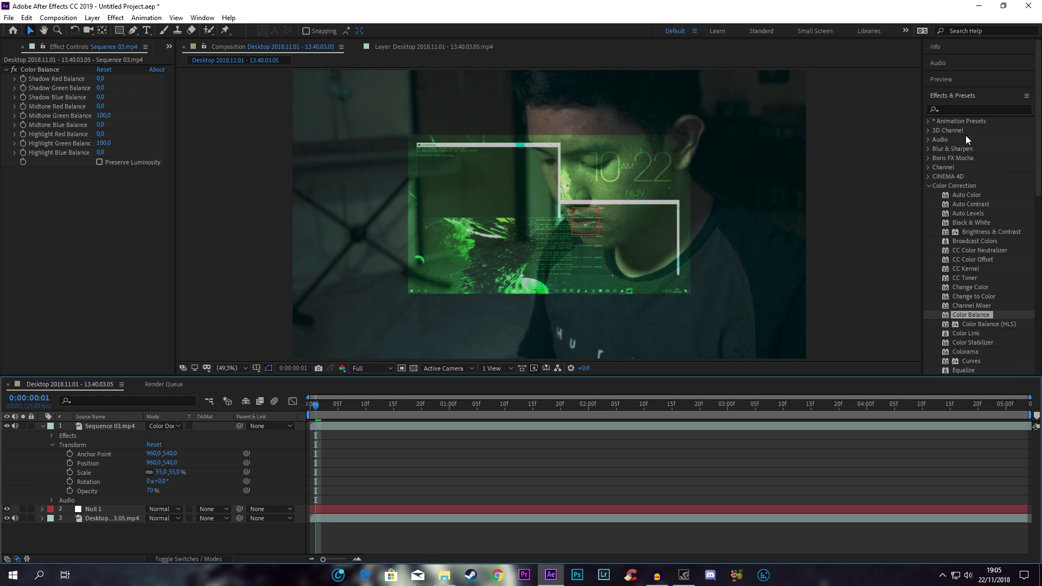
Step: Apply the Wave Warp effect from the Distort category to the Sequence 03.mp4 screen layer
click(929, 186)
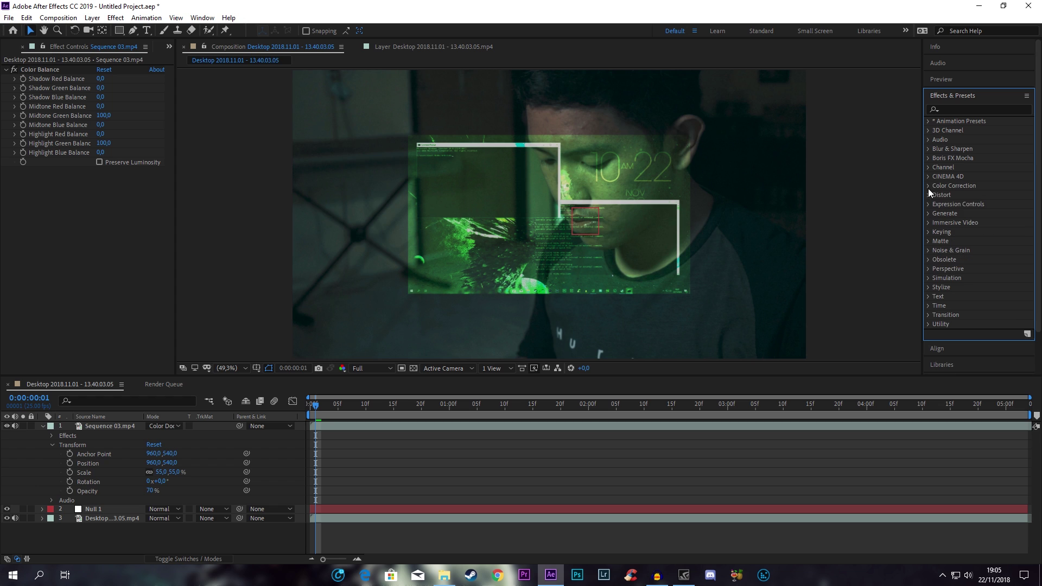
click(929, 197)
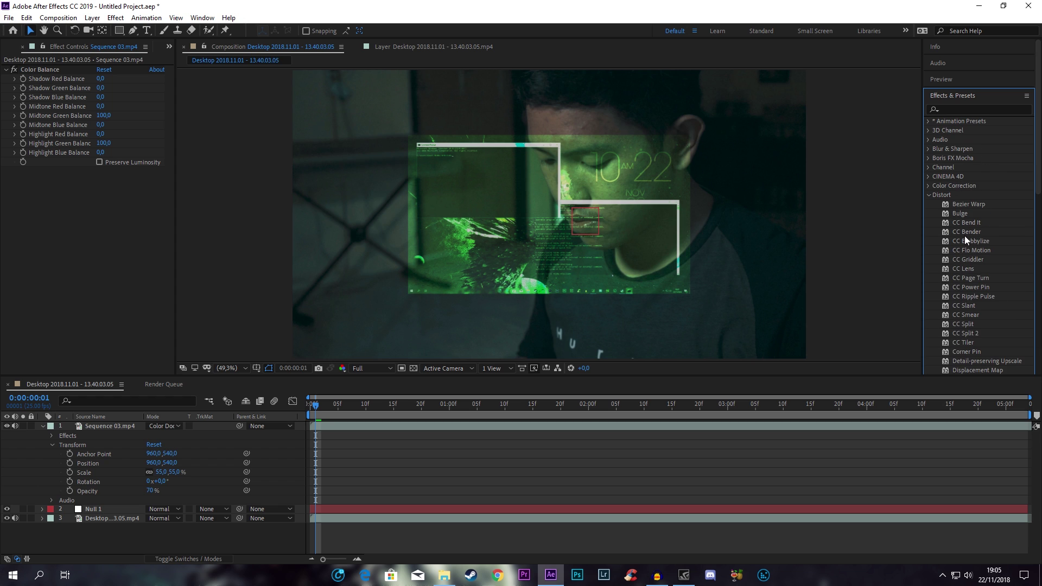
scroll(964, 235, down, 6)
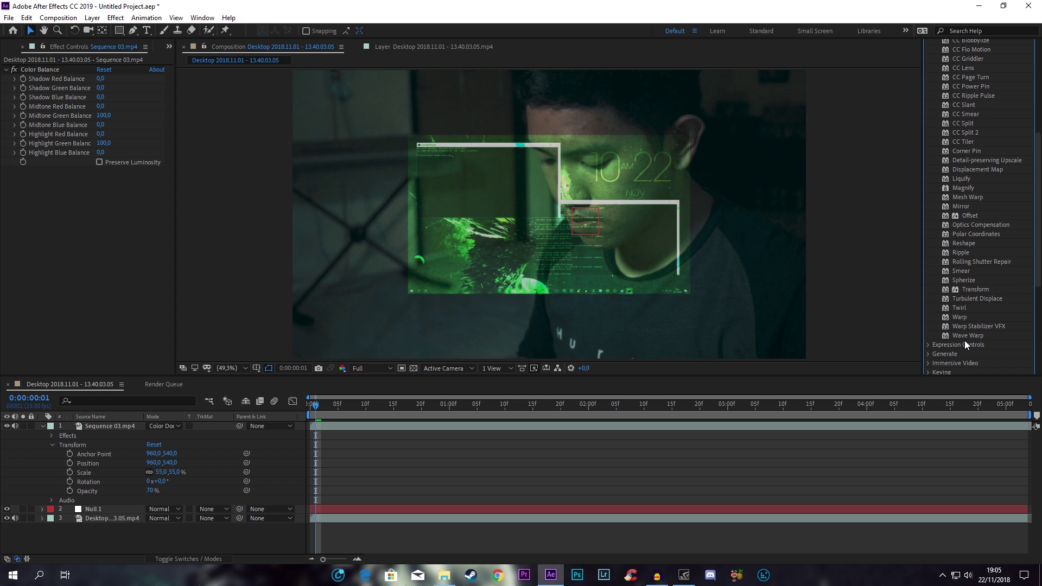
mouse_move(968, 337)
mouse_down()
mouse_move(591, 216)
mouse_move(529, 243)
mouse_up()
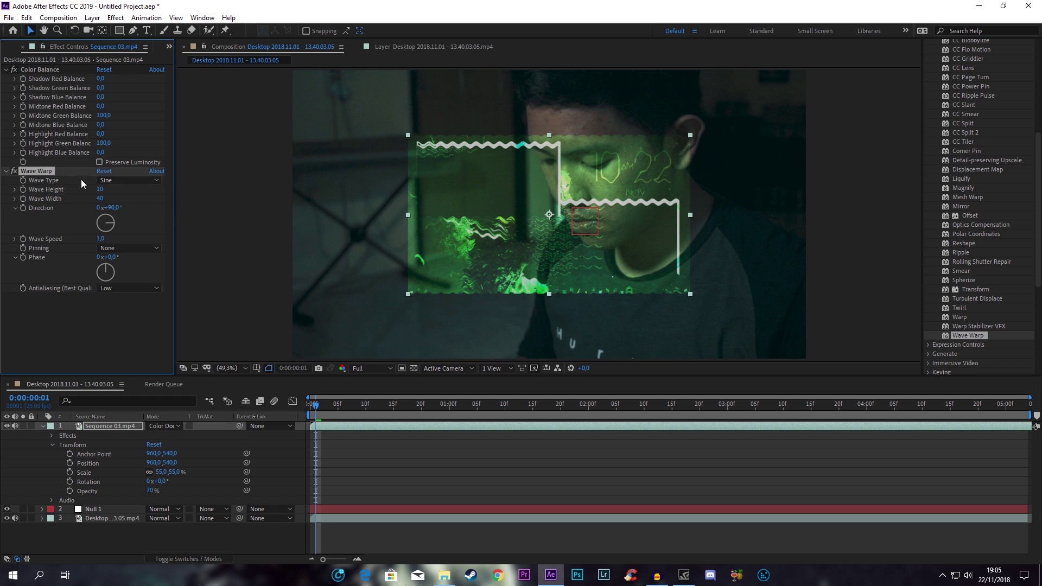
Step: Set Wave Warp to Square waves with direction 0° and wave width 1000
click(122, 181)
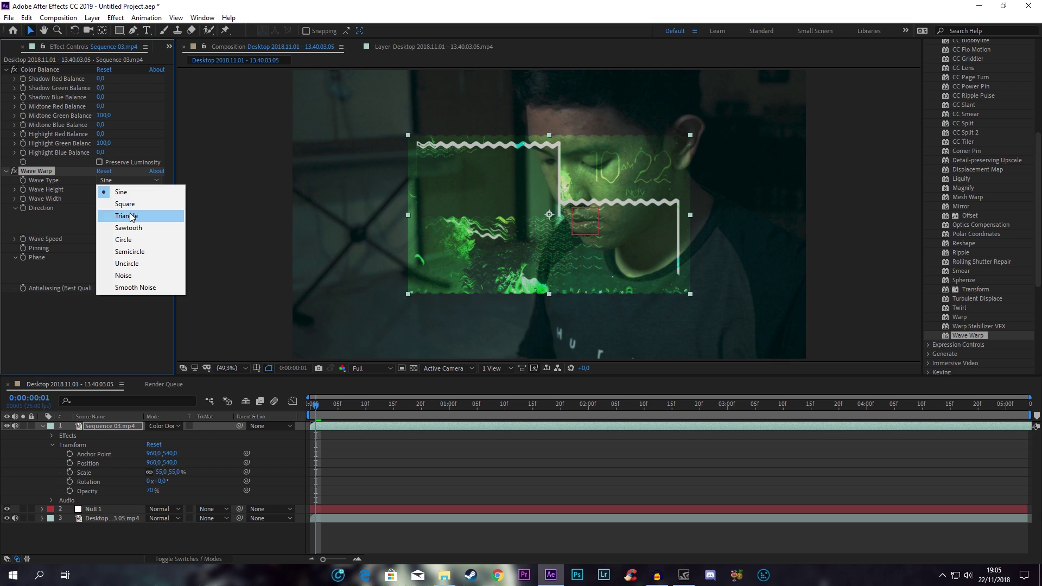
click(134, 204)
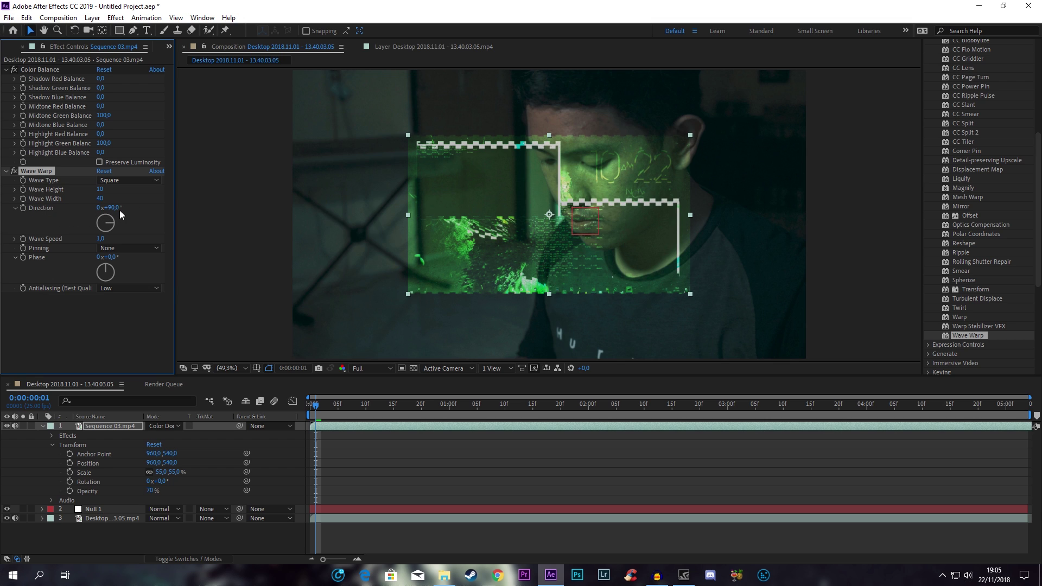
click(120, 210)
text(0)
key(Return)
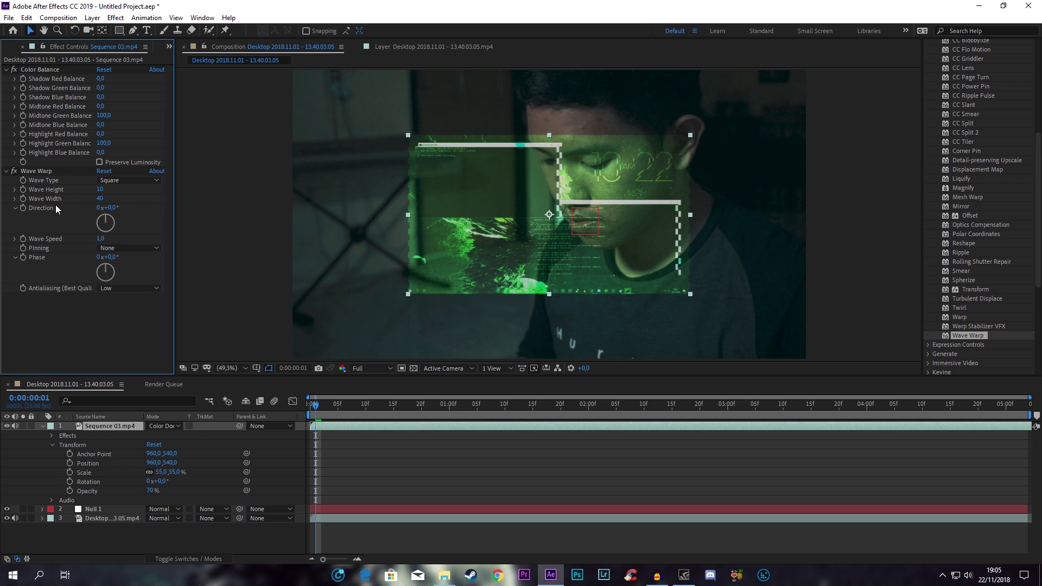
click(100, 199)
text(1000)
key(Return)
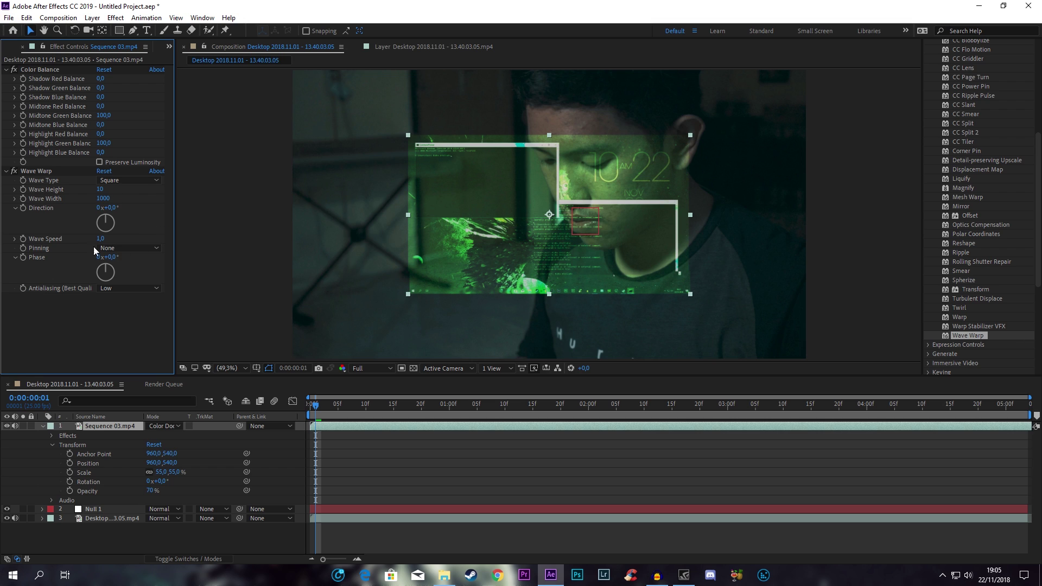
Step: Set Wave Speed to 0,3 and Pinning to All Edges
click(100, 238)
text(0,3)
click(86, 304)
click(117, 248)
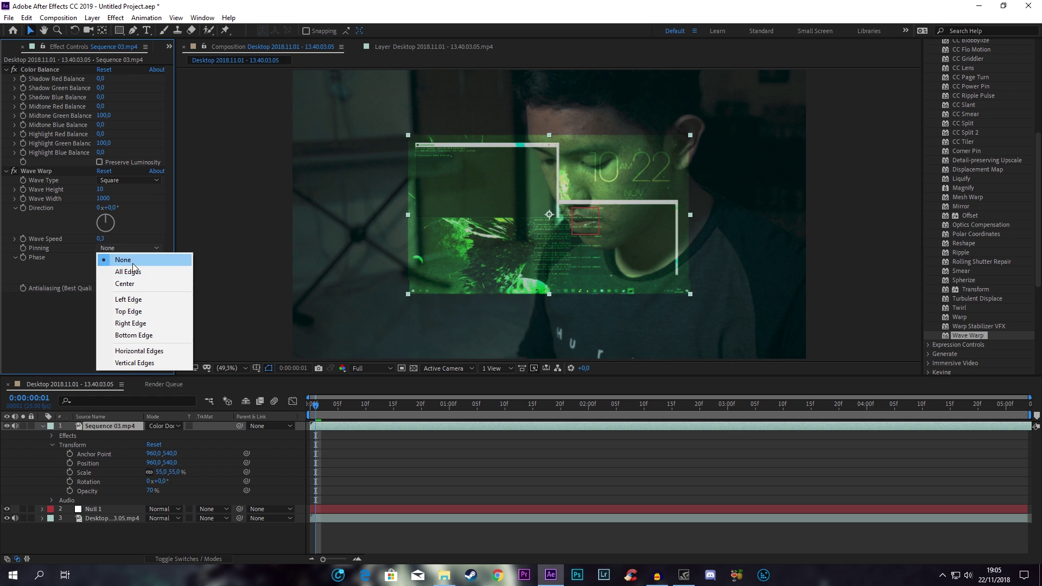
click(128, 272)
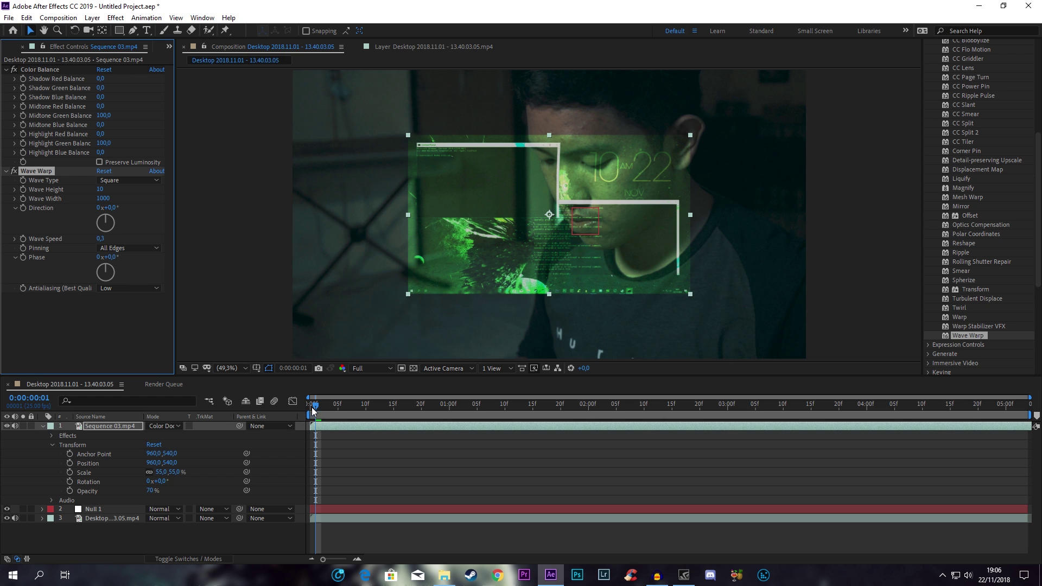
Step: Scrub the timeline and play a preview of the wave motion
mouse_move(312, 409)
mouse_down()
mouse_move(461, 416)
mouse_move(298, 415)
mouse_up()
key(space)
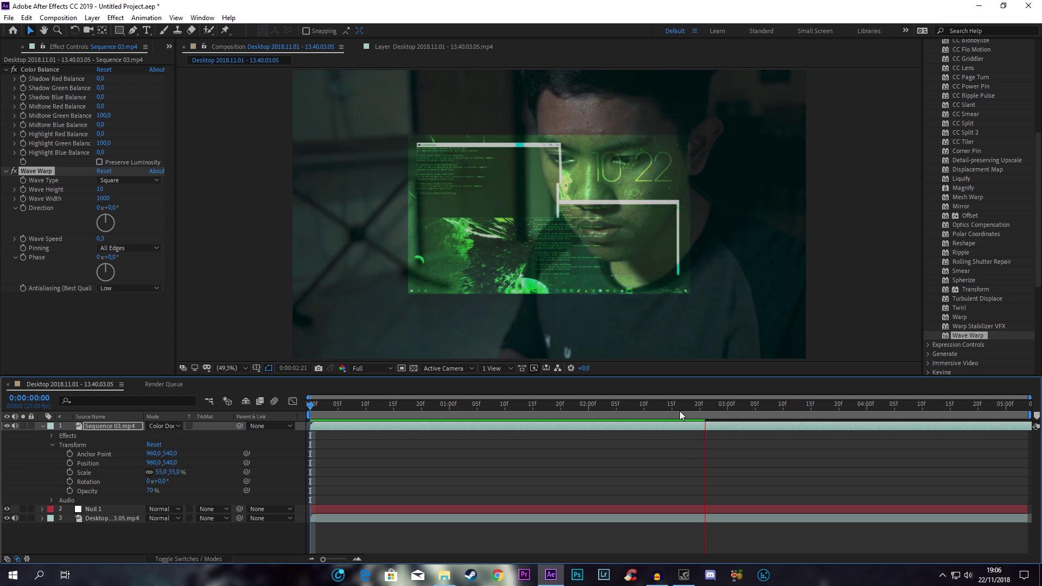
drag(679, 412, 322, 404)
scroll(960, 158, up, 3)
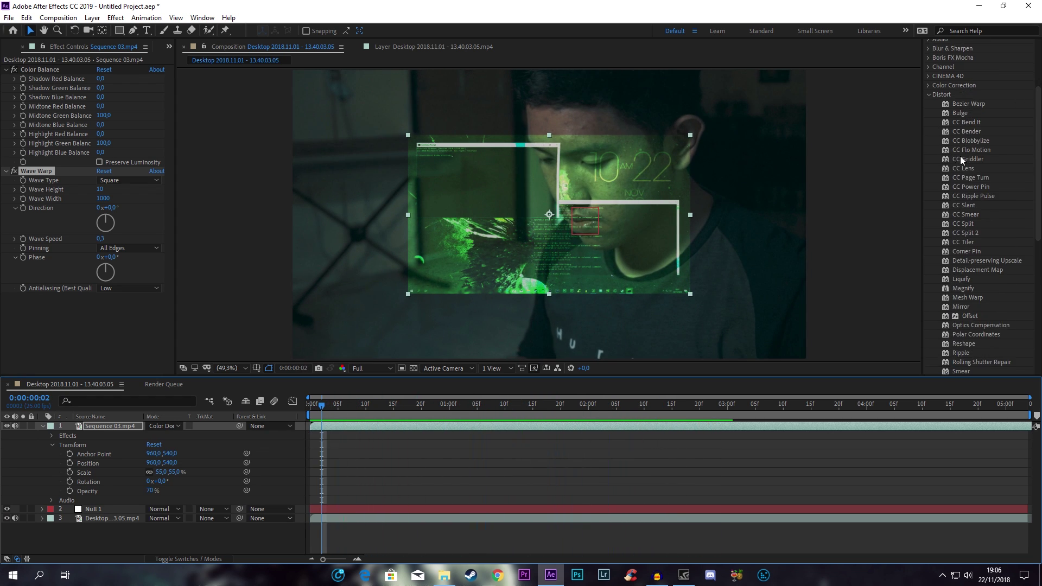
Step: Search 'noi', apply Noise to Sequence 03.mp4 and raise Amount of Noise to 100%
click(929, 96)
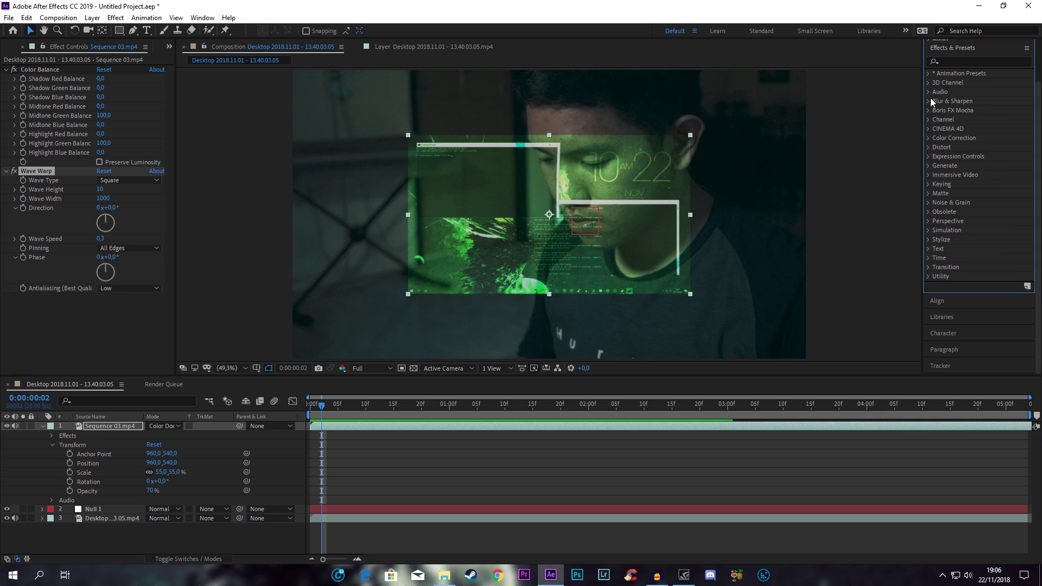
click(952, 62)
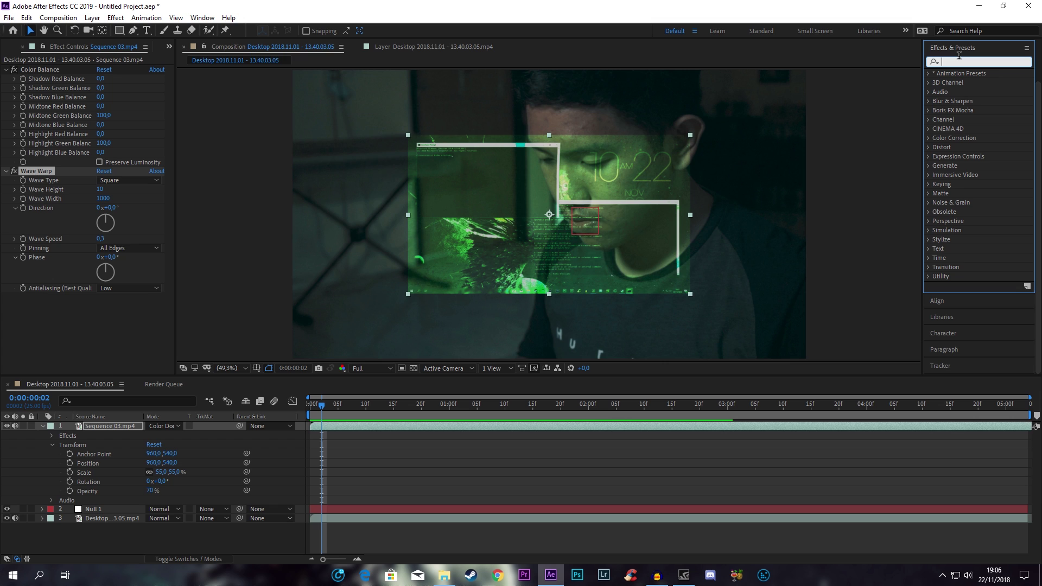
text(noi)
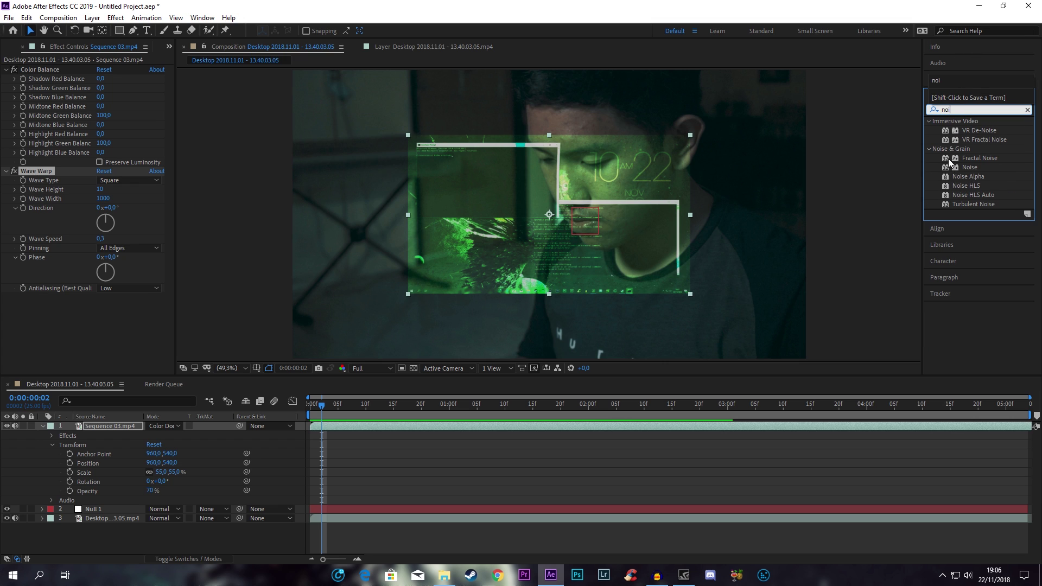
drag(972, 166, 488, 227)
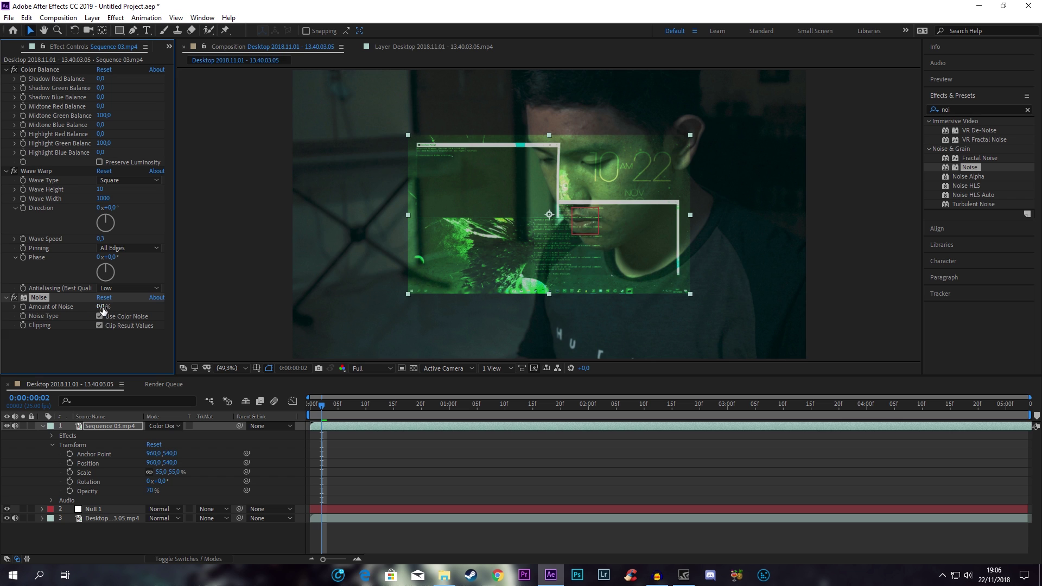
drag(102, 307, 372, 390)
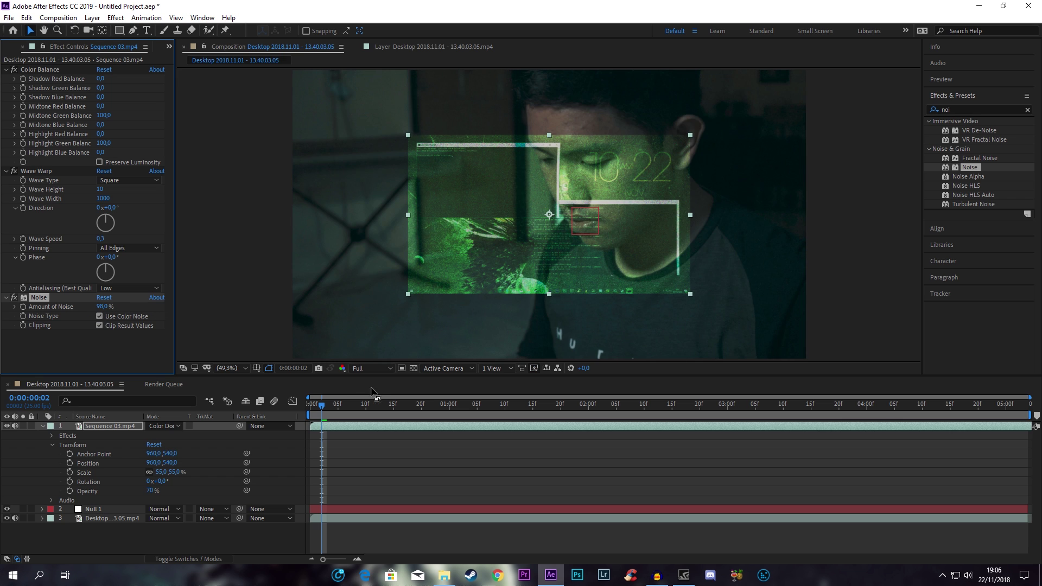
mouse_move(105, 309)
mouse_down()
mouse_move(320, 411)
mouse_move(447, 424)
mouse_move(397, 419)
mouse_move(432, 410)
mouse_move(399, 428)
mouse_up()
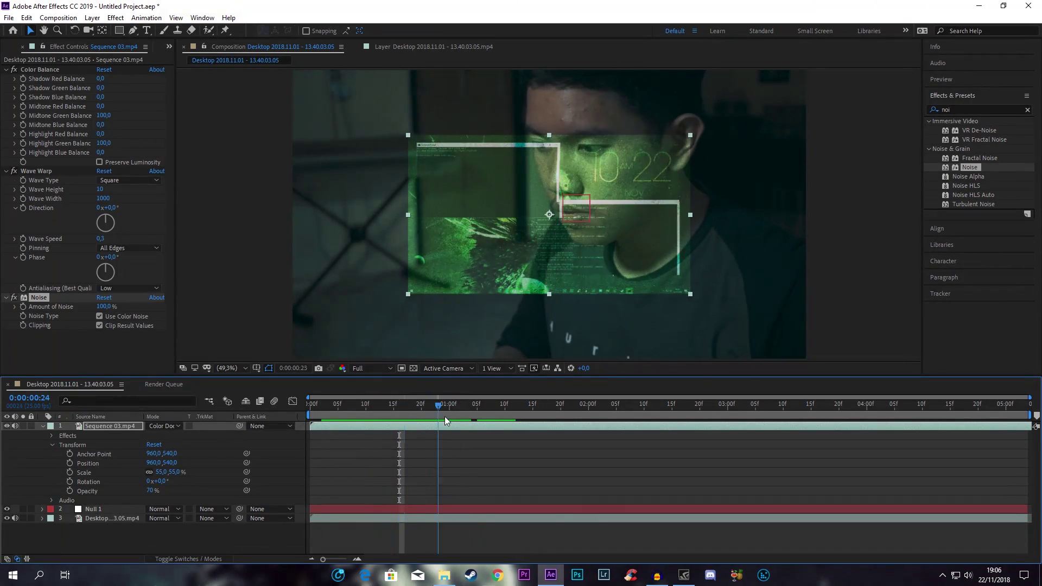
Step: Parent Sequence 03.mp4 to Null 1 and scrub to confirm it follows the tracked nose
click(46, 428)
click(43, 427)
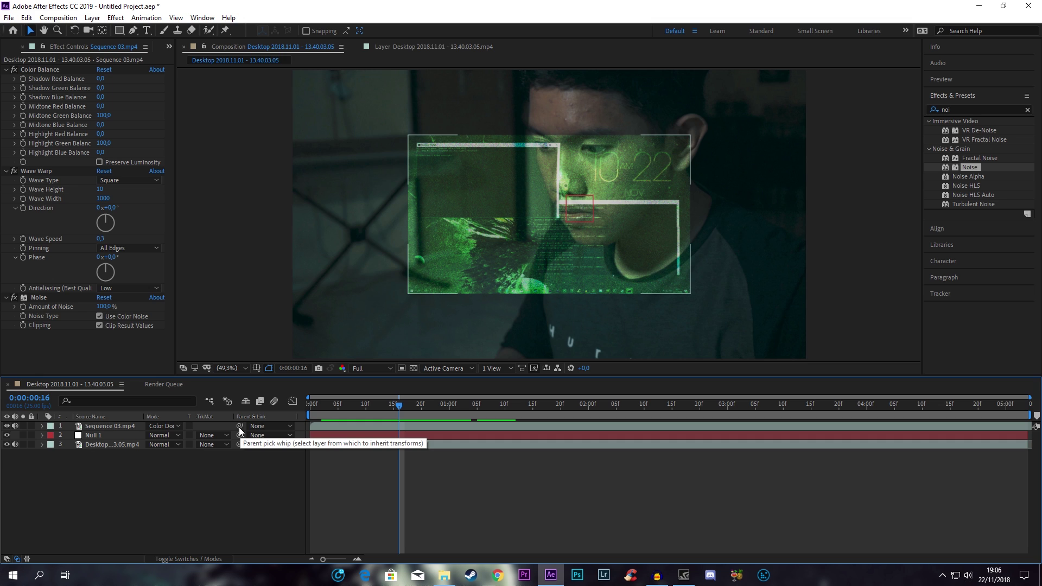
drag(239, 427, 98, 440)
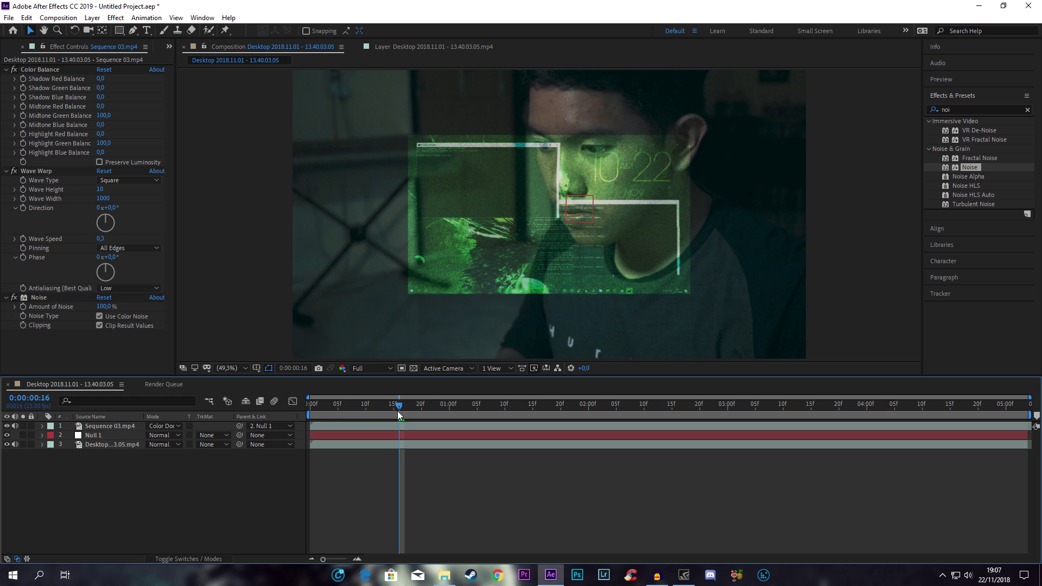
drag(398, 411, 451, 406)
mouse_move(521, 412)
mouse_down()
mouse_move(448, 430)
mouse_move(488, 432)
mouse_up()
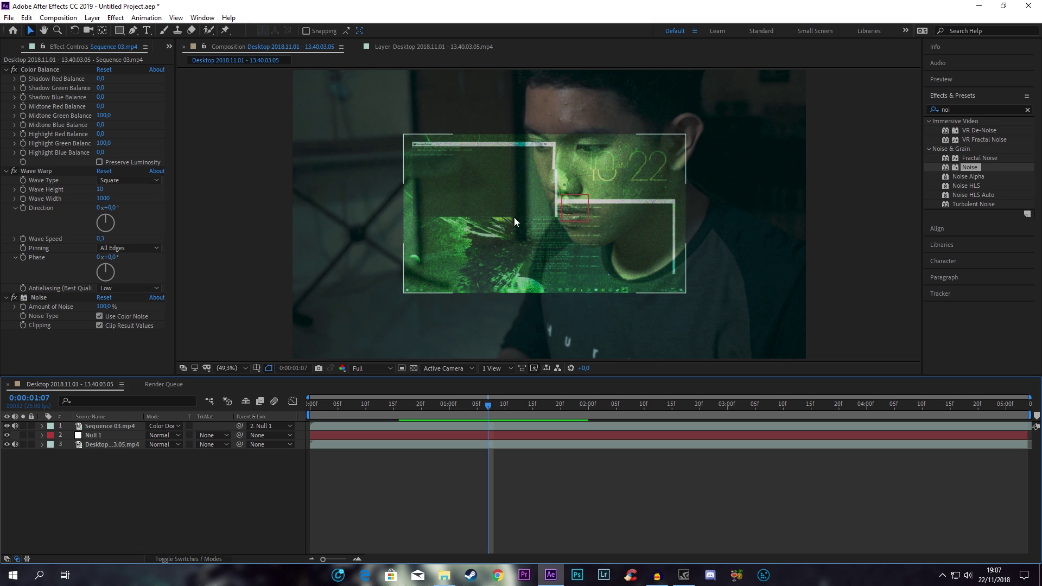
click(347, 325)
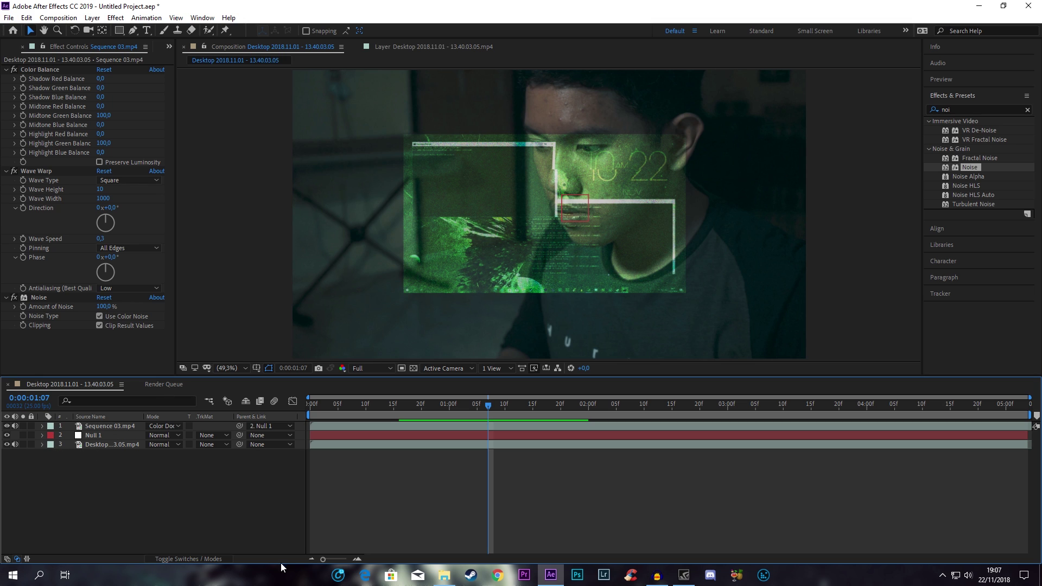
Step: Make Sequence 03.mp4 a 3D layer and rotate it 30° X, 35° Y, -11° Z
click(184, 558)
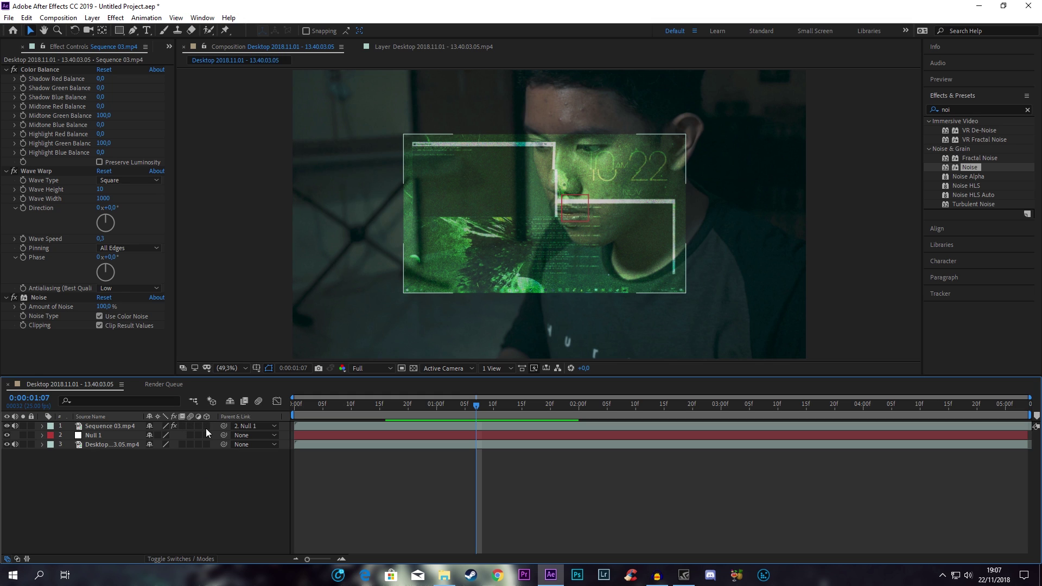
click(46, 426)
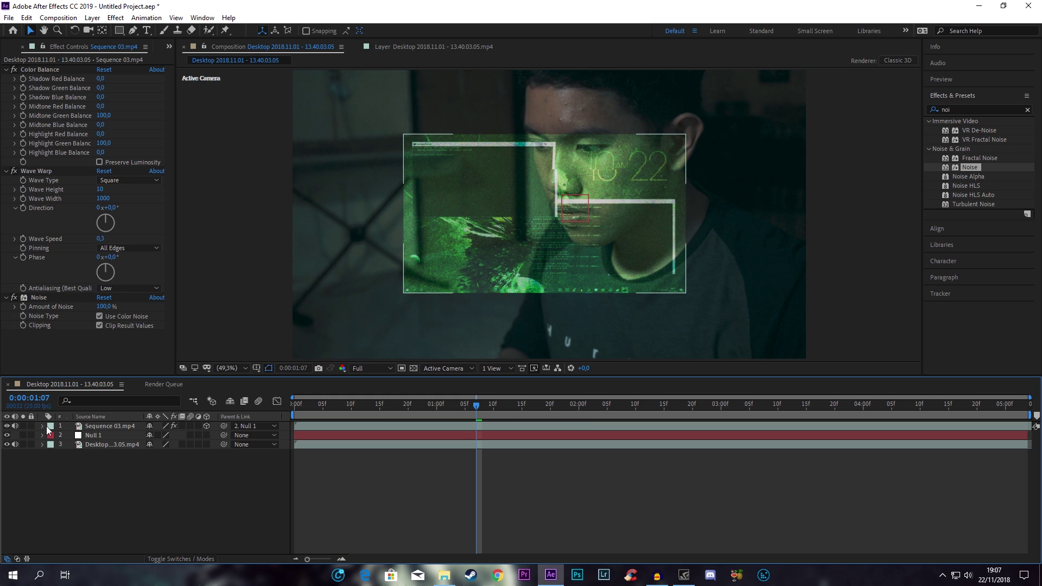
click(43, 426)
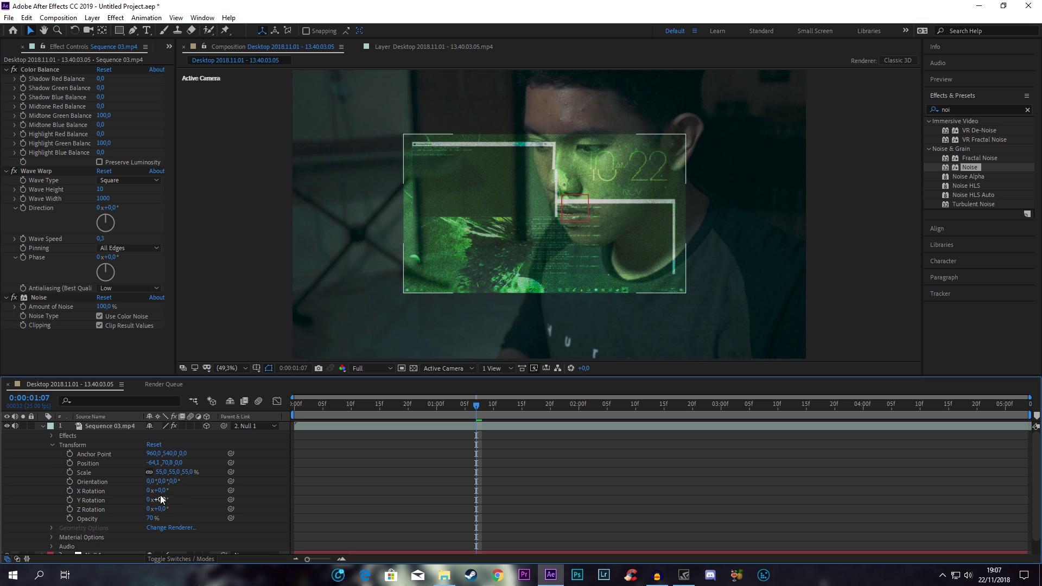
drag(161, 491, 183, 498)
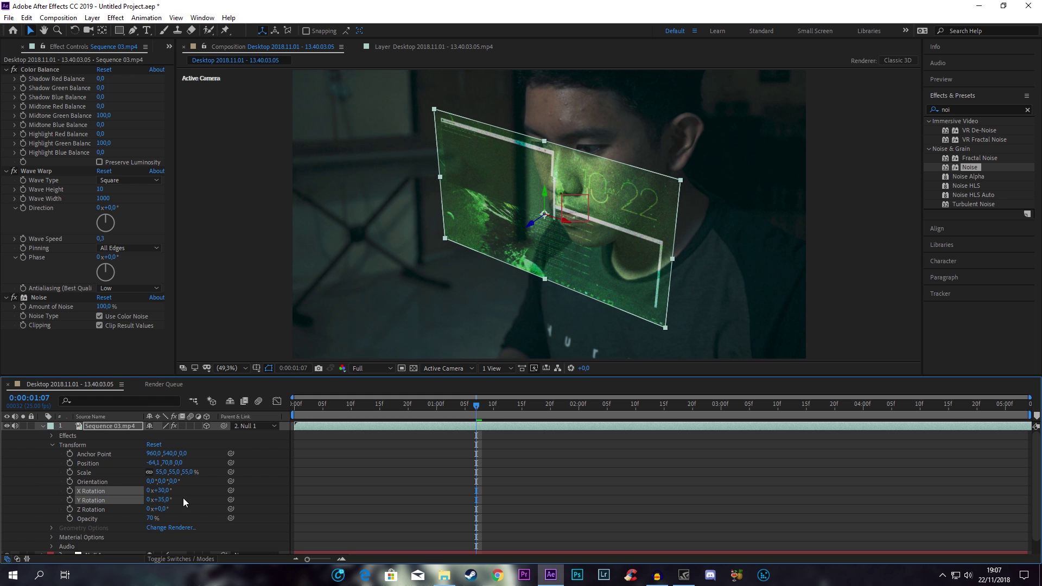
drag(164, 509, 158, 507)
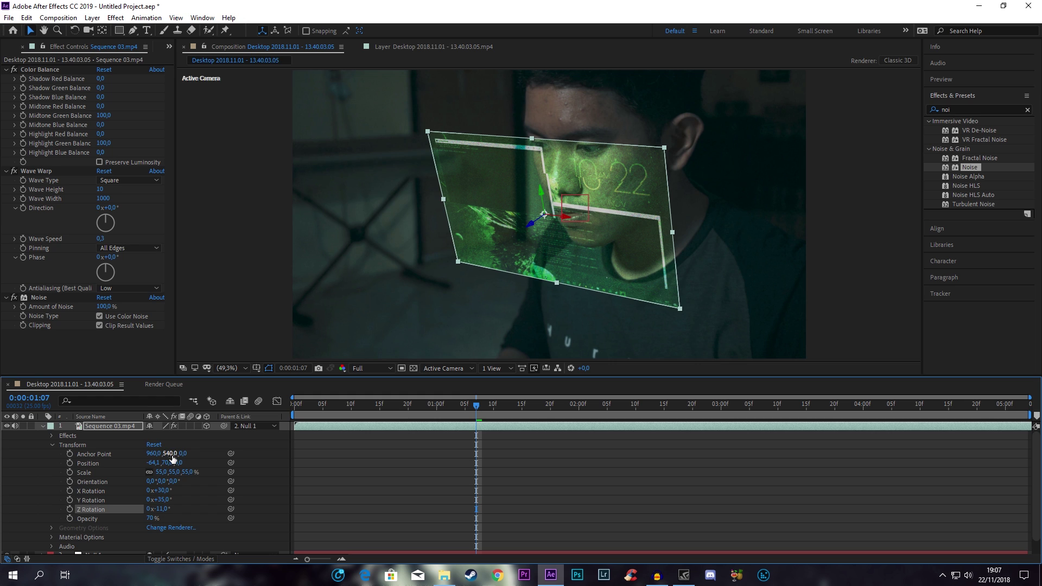
Step: Shift the anchor point back to depth 238 and preview the tilted hologram
mouse_move(173, 459)
mouse_down()
mouse_move(153, 454)
mouse_move(297, 468)
mouse_up()
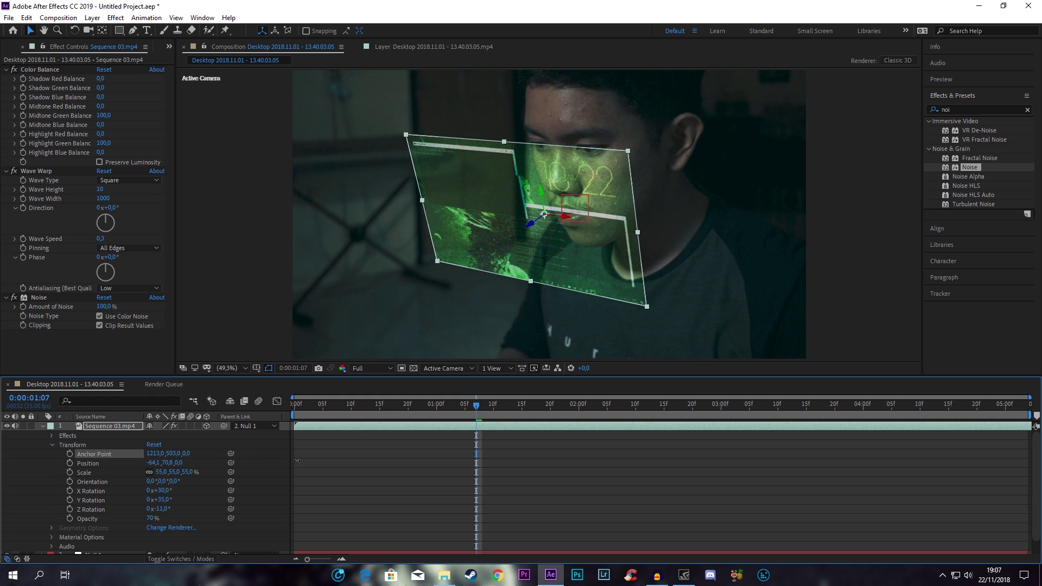
drag(188, 454, 315, 449)
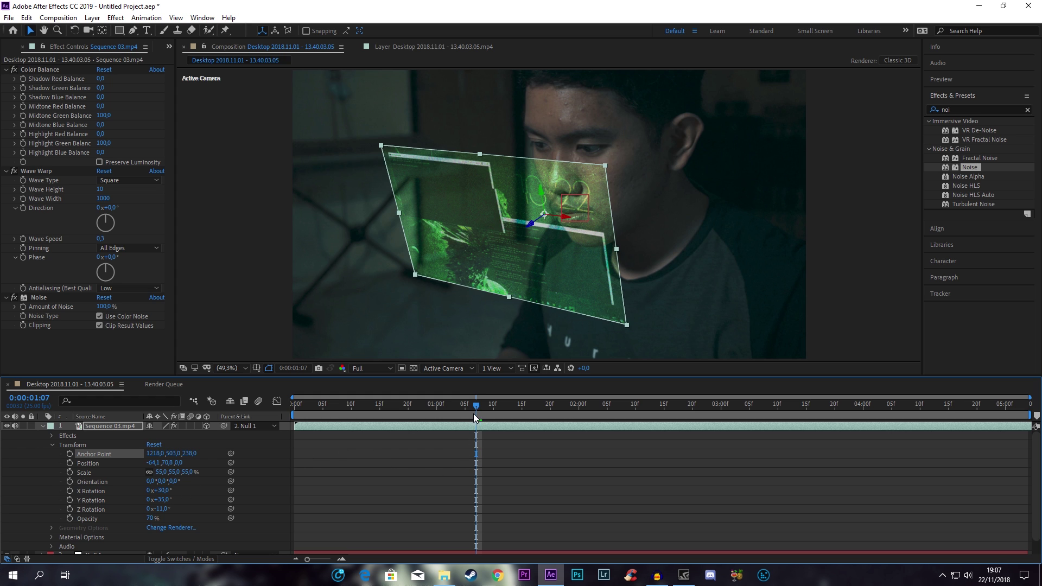
drag(473, 413, 283, 418)
key(space)
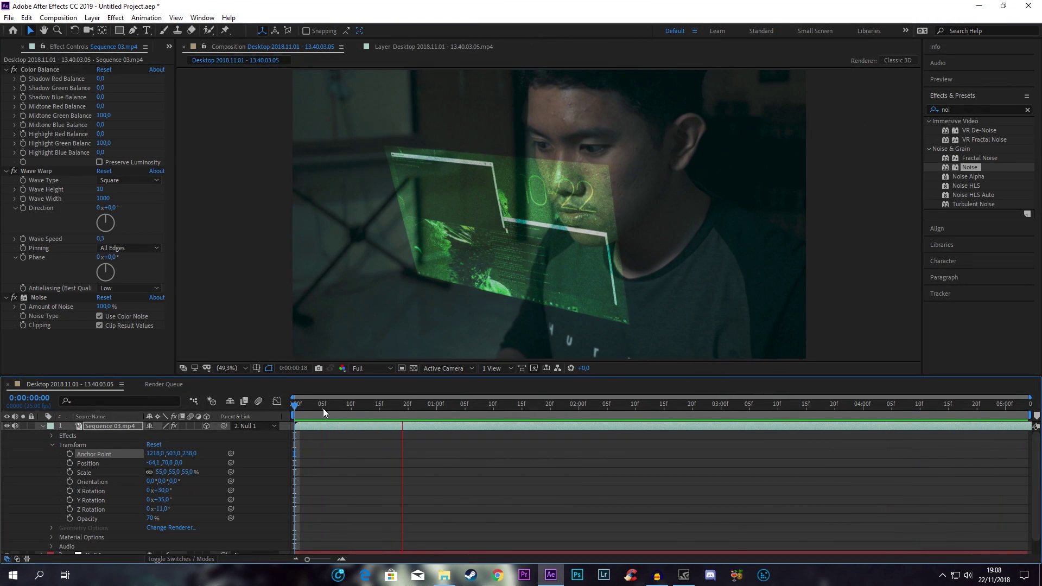
click(303, 407)
mouse_move(303, 411)
mouse_down()
mouse_move(348, 413)
mouse_move(250, 414)
mouse_up()
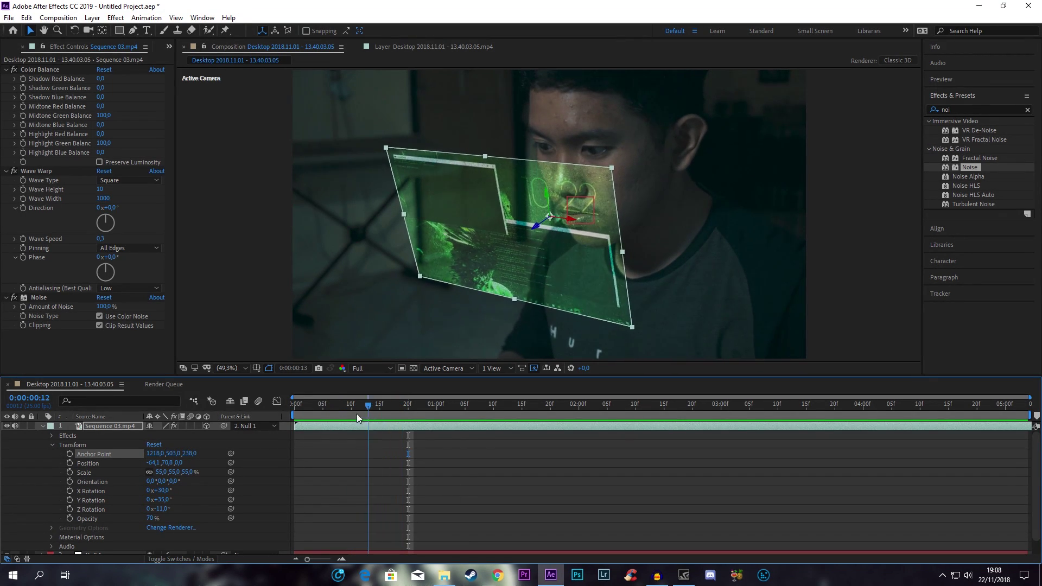
key(space)
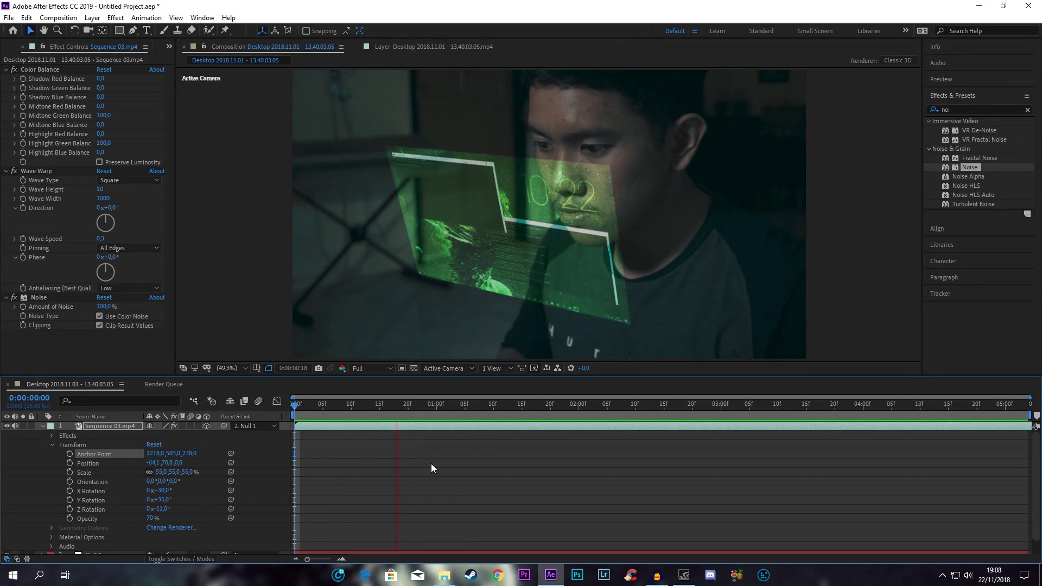